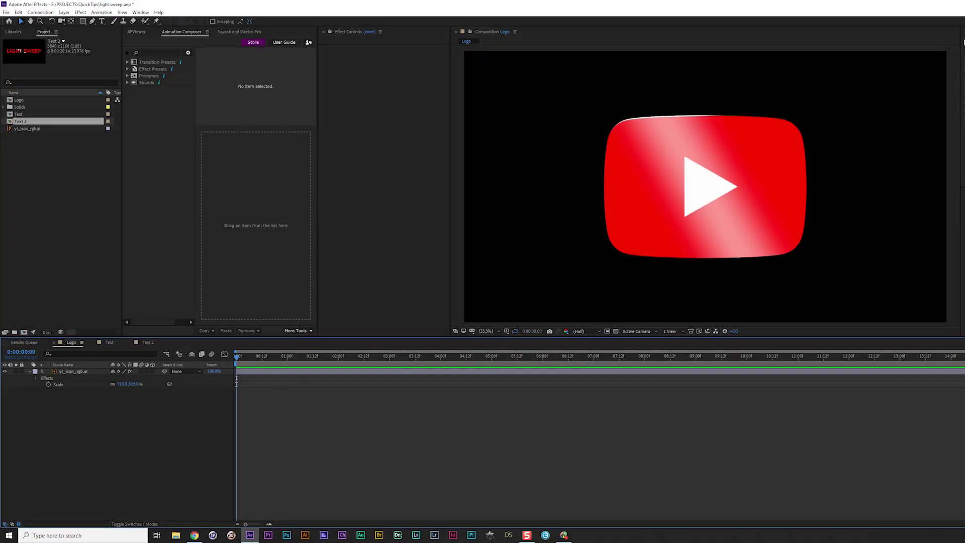
Step: Switch the Logo timeline column from Source Name to Layer Name
left_click(63, 364)
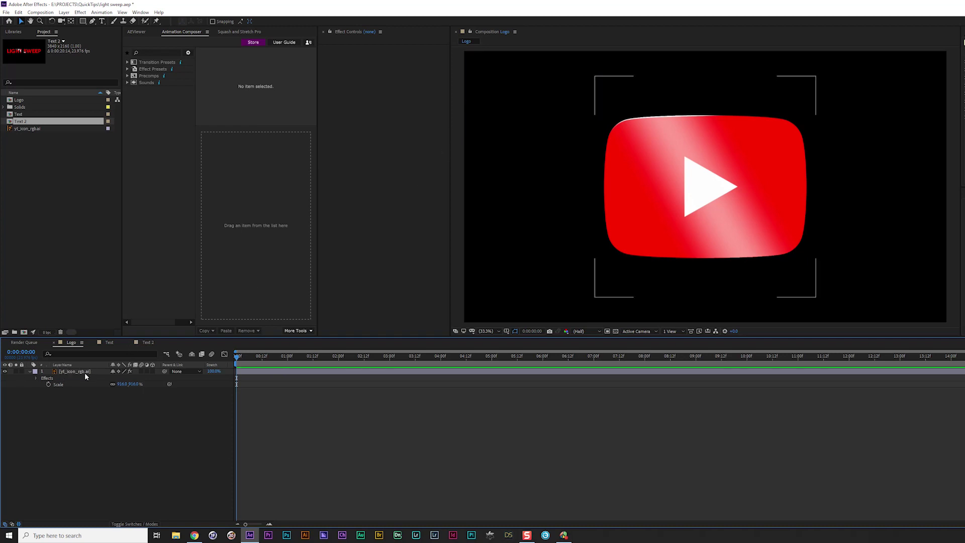
Step: Reset CC Light Sweep on yt_icon_rgb.ai and move its centre down-right on the logo
left_click(86, 371)
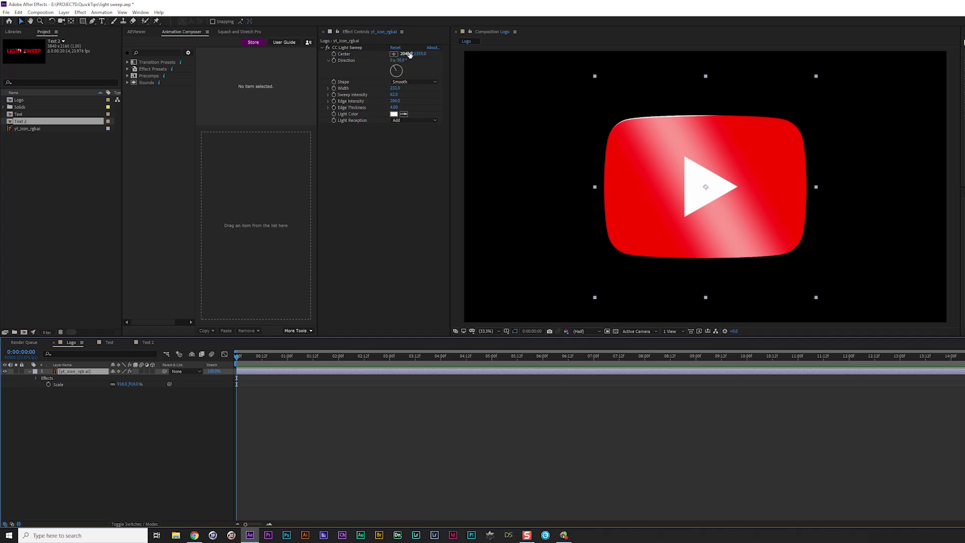
left_click_drag(405, 53, 691, 389)
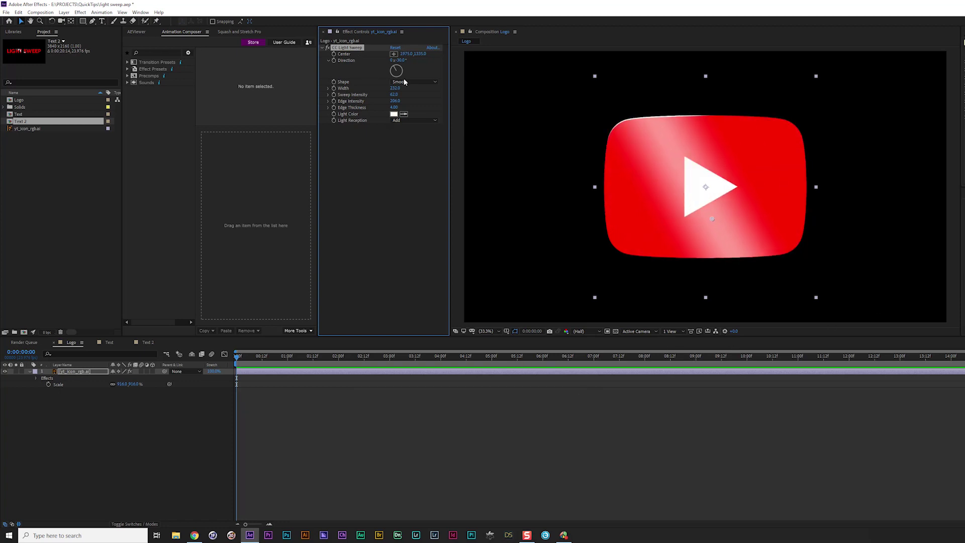
left_click(395, 47)
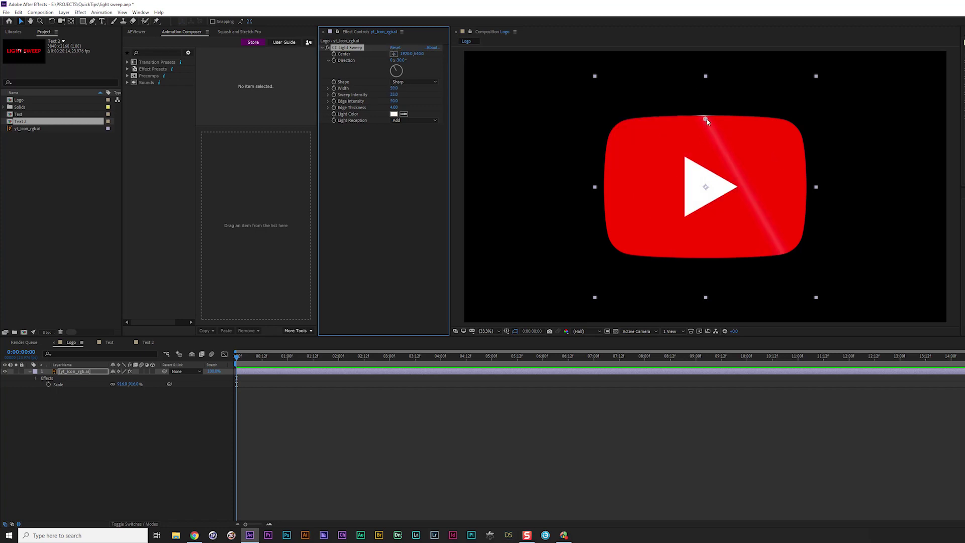
left_click_drag(706, 119, 749, 203)
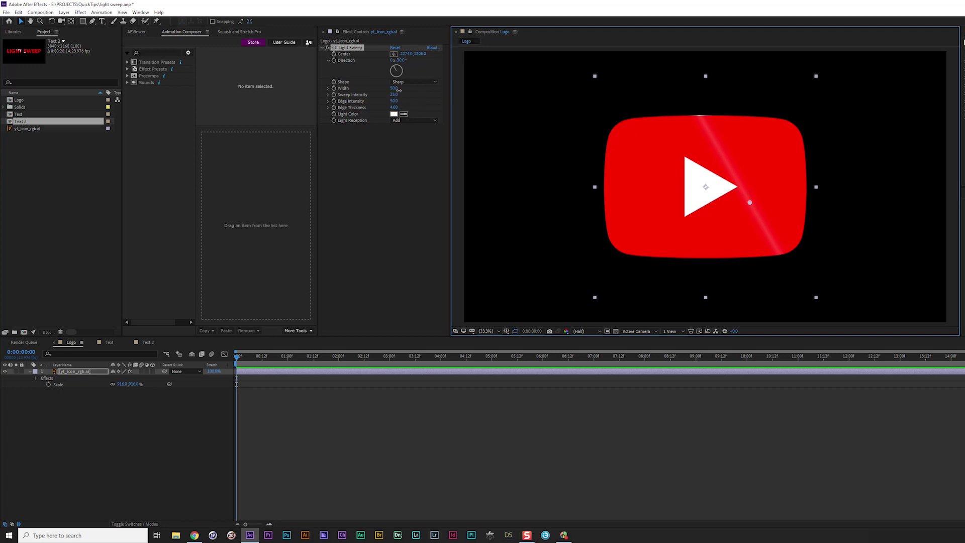
Step: Give the logo sweep a Sharp shape, width 50 and a much higher sweep intensity
left_click_drag(397, 89, 436, 87)
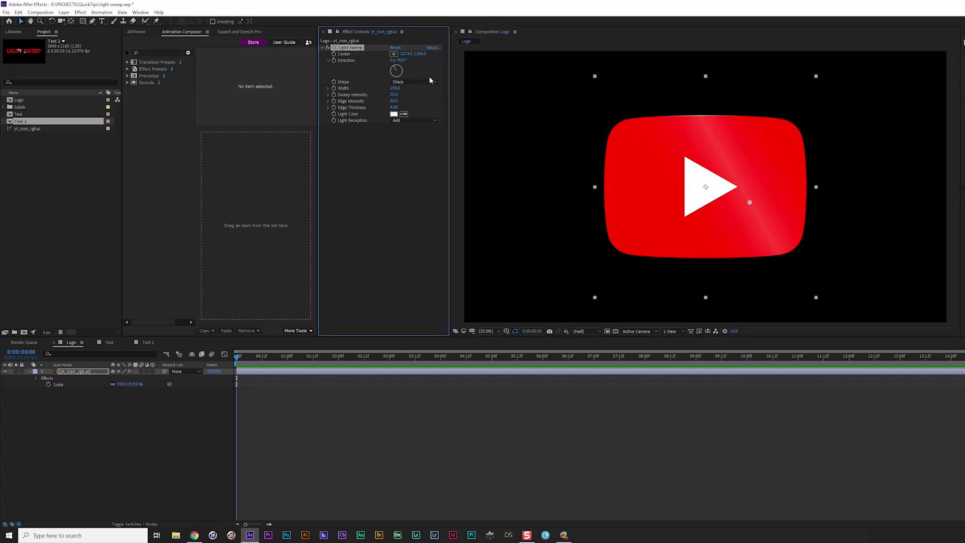
left_click(421, 82)
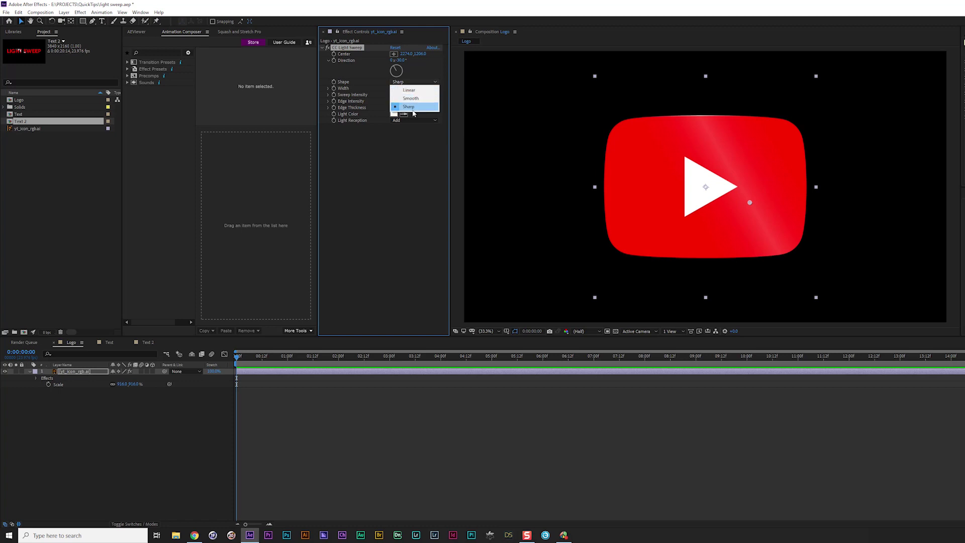
left_click(416, 107)
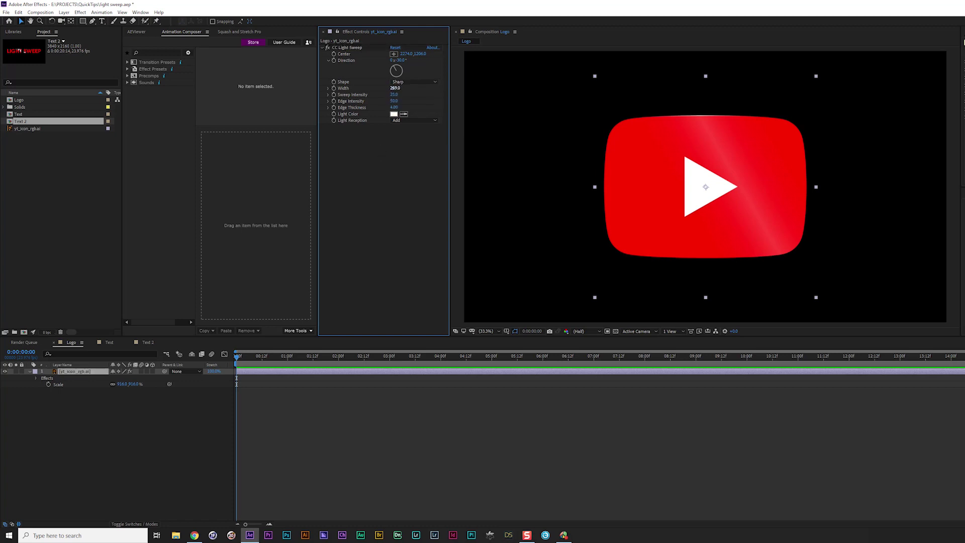
left_click(396, 89)
type("50")
key("Return")
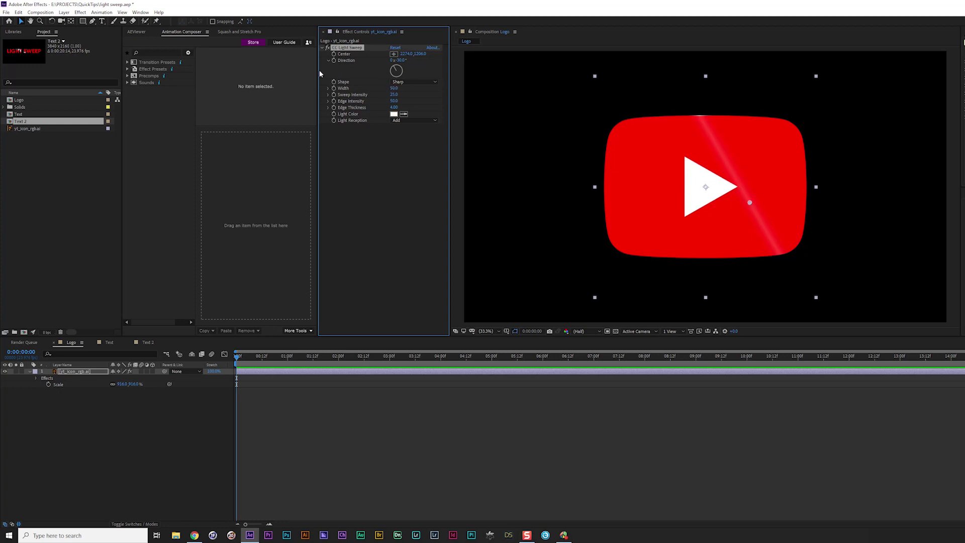
left_click_drag(393, 95, 421, 93)
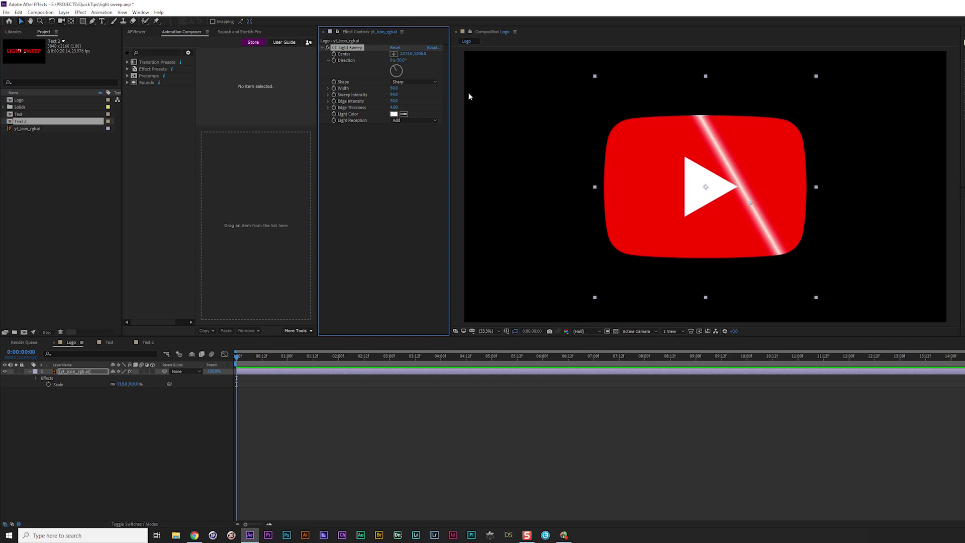
Step: Make the logo sweep Smooth with edge intensity 0 and a wider band at the logo's left edge
left_click(412, 81)
left_click(415, 99)
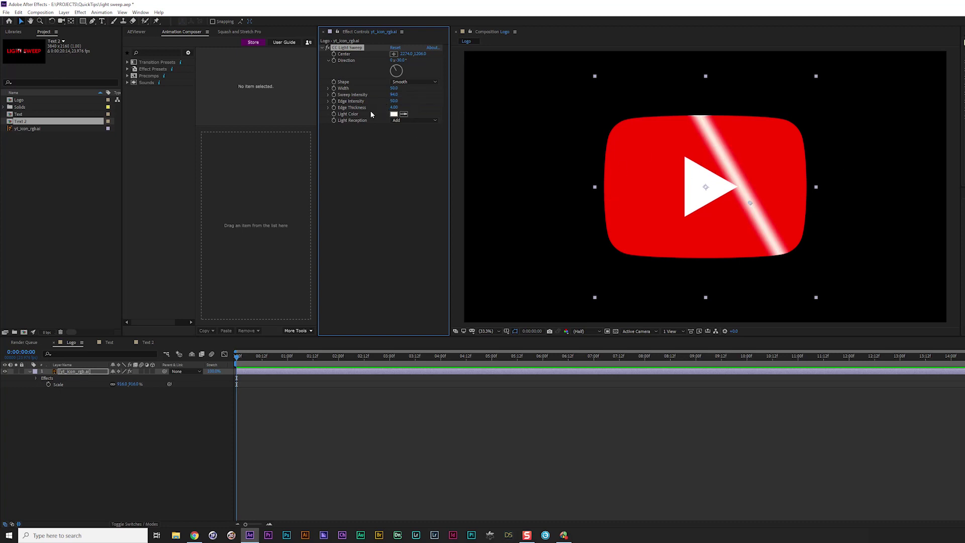
left_click_drag(389, 102, 383, 104)
left_click_drag(487, 85, 728, 111)
left_click_drag(391, 106, 372, 105)
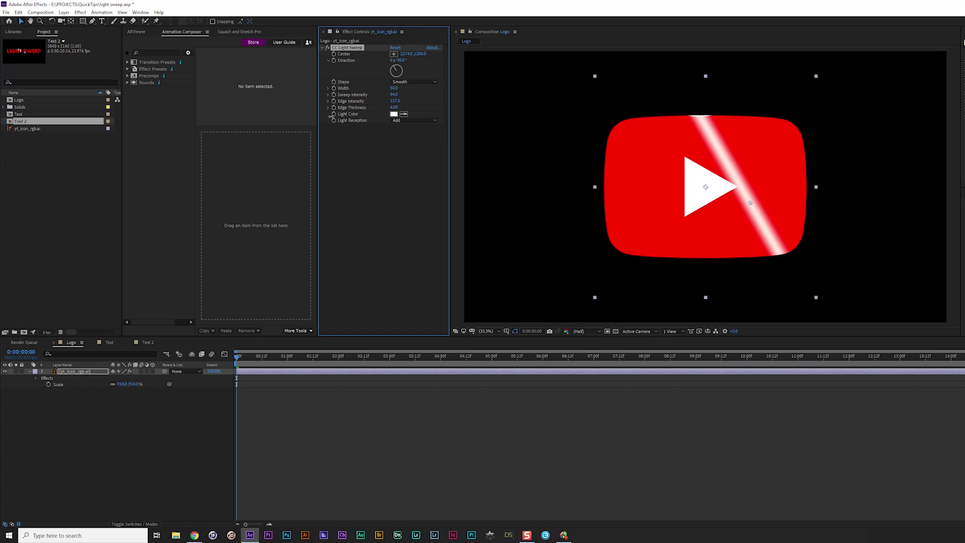
mouse_move(300, 122)
left_mouse_down()
mouse_move(287, 126)
mouse_move(315, 119)
left_mouse_up()
mouse_move(394, 90)
left_mouse_down()
mouse_move(423, 92)
mouse_move(389, 99)
left_mouse_up()
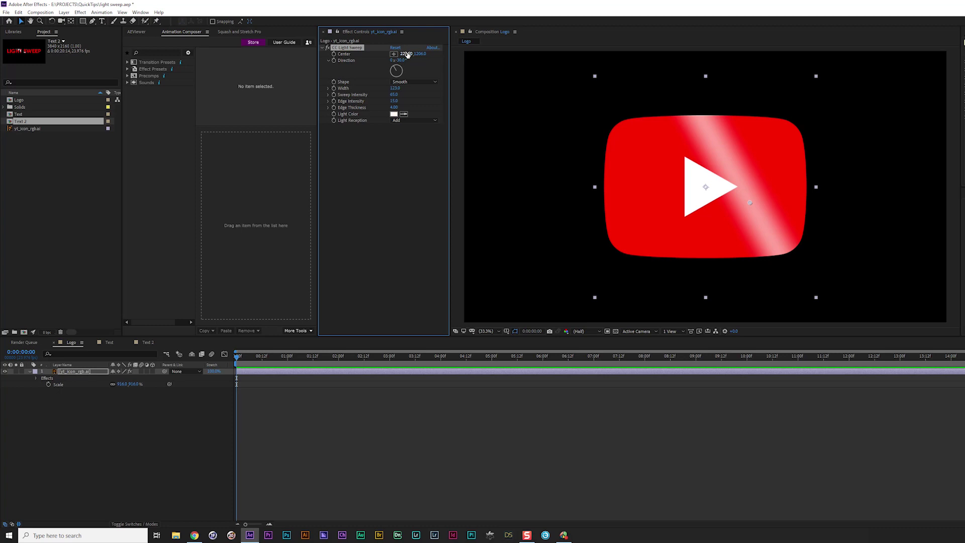
left_click_drag(405, 54, 362, 257)
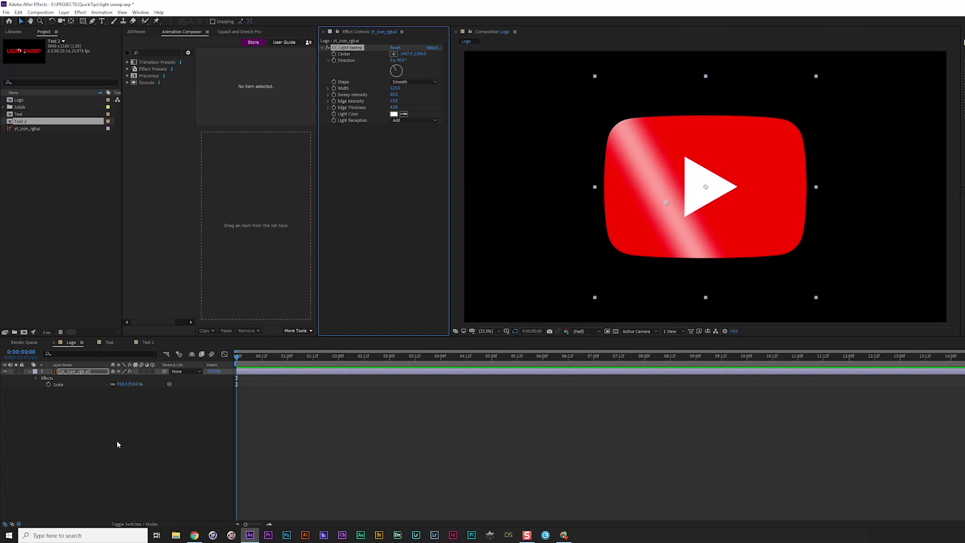
Step: Bring up the Text composition and zoom the viewer out to show the whole frame
left_click(107, 344)
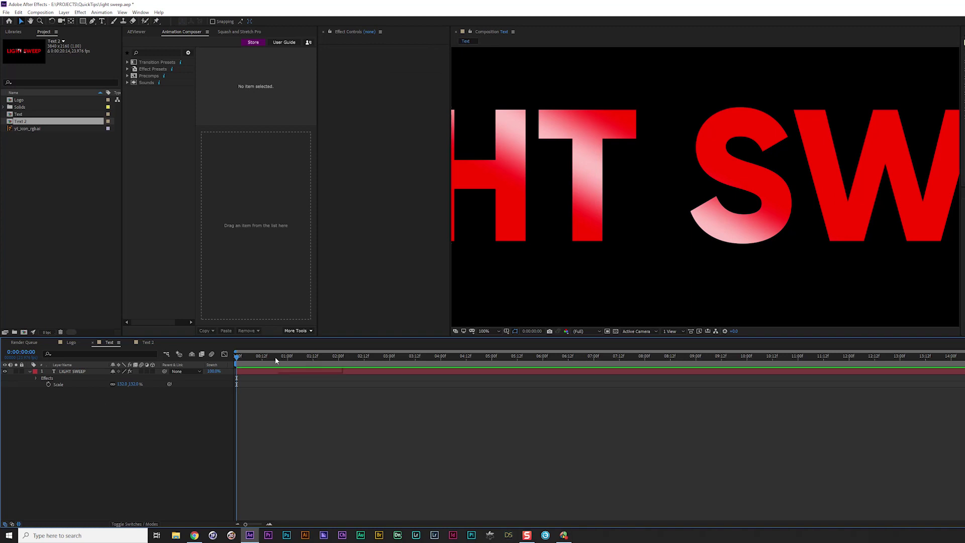
key("comma")
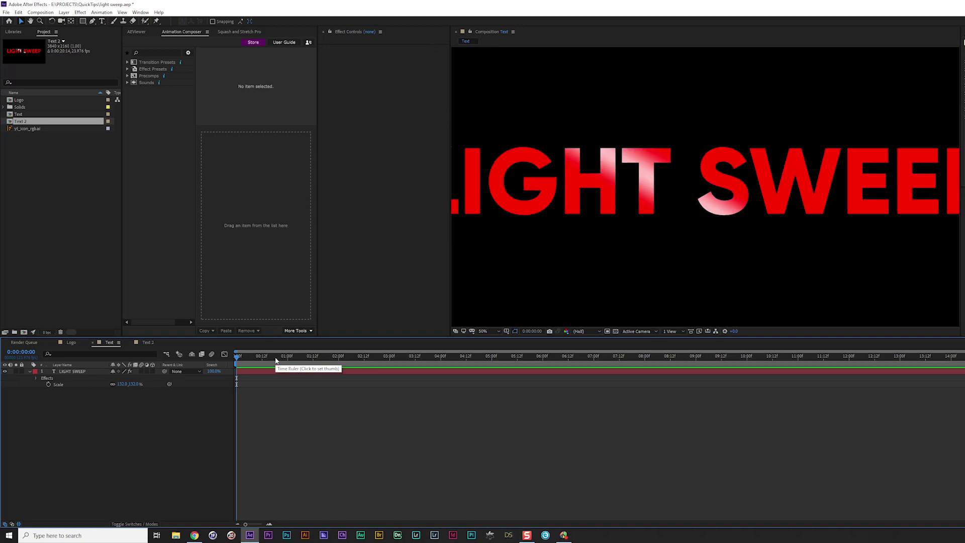
key("comma")
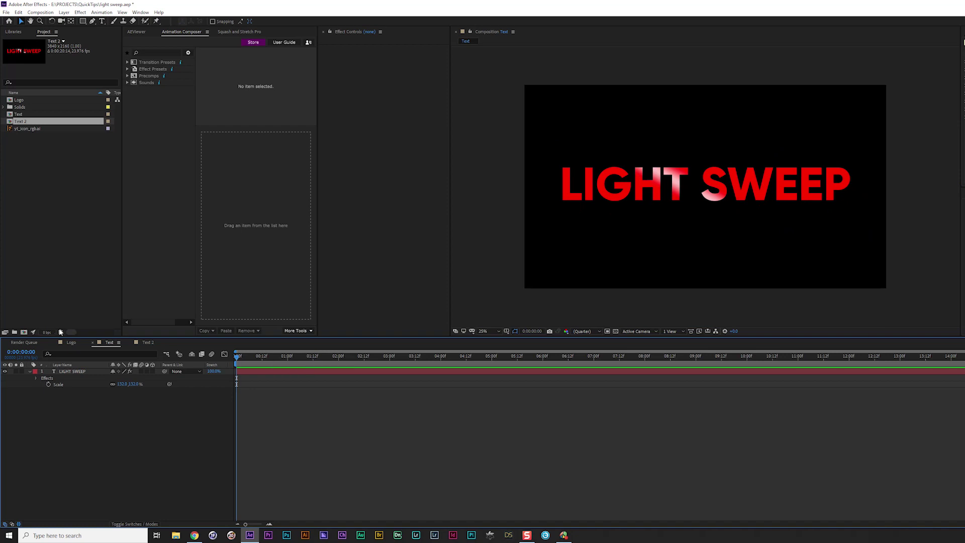
Step: Reset the LIGHT SWEEP text's light sweep, nudge its centre up, and set Smooth shape with width 143
left_click(73, 370)
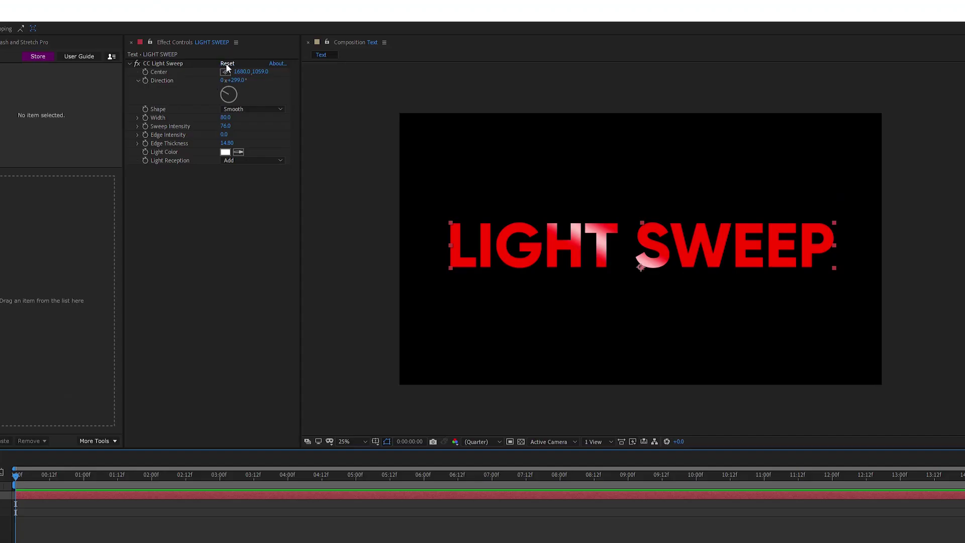
left_click(227, 64)
left_click(600, 251)
left_click_drag(603, 251, 603, 247)
left_click(262, 109)
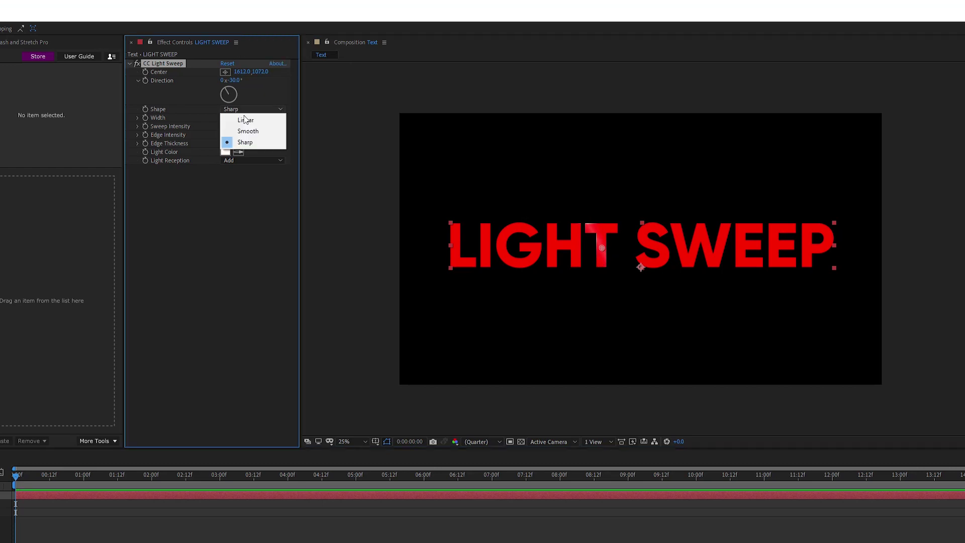
left_click(261, 133)
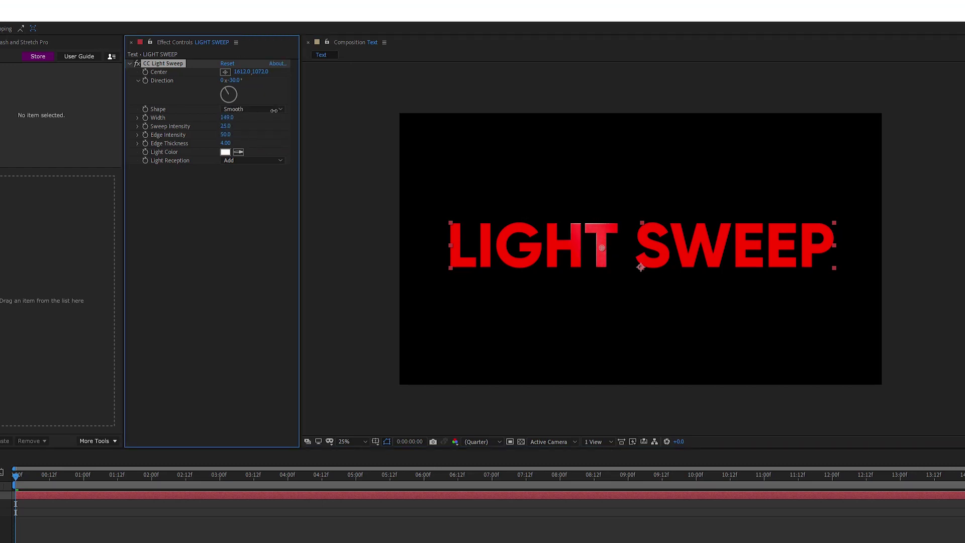
left_click_drag(282, 106, 241, 126)
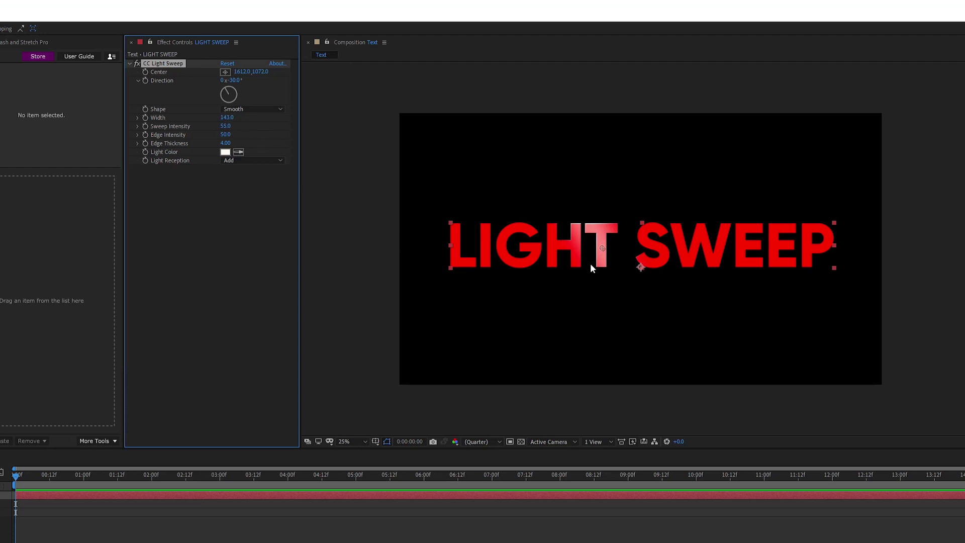
Step: Set the text sweep direction to 90° and edge intensity to 0, undoing an accidental text move
left_click_drag(588, 264, 648, 247)
key("ctrl+z")
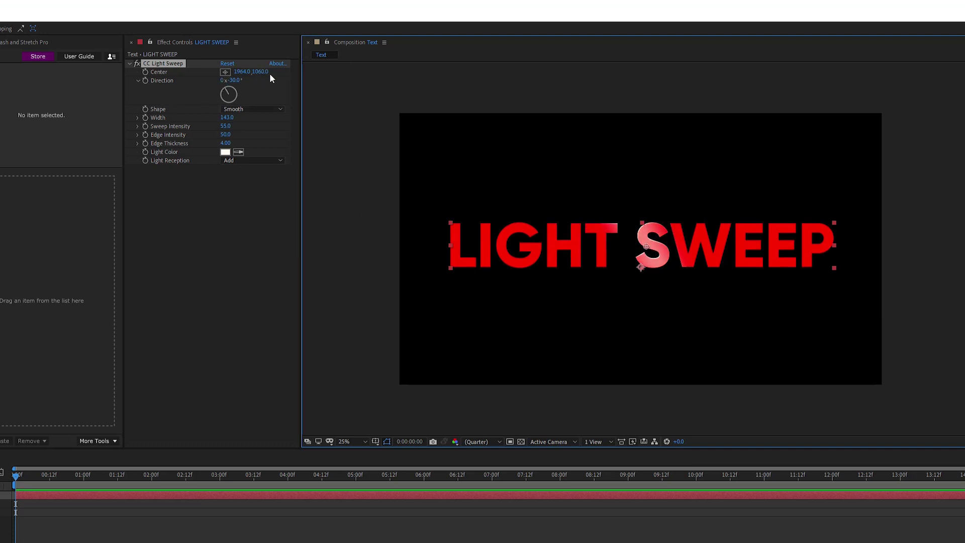
left_click(237, 80)
type("90")
key("Return")
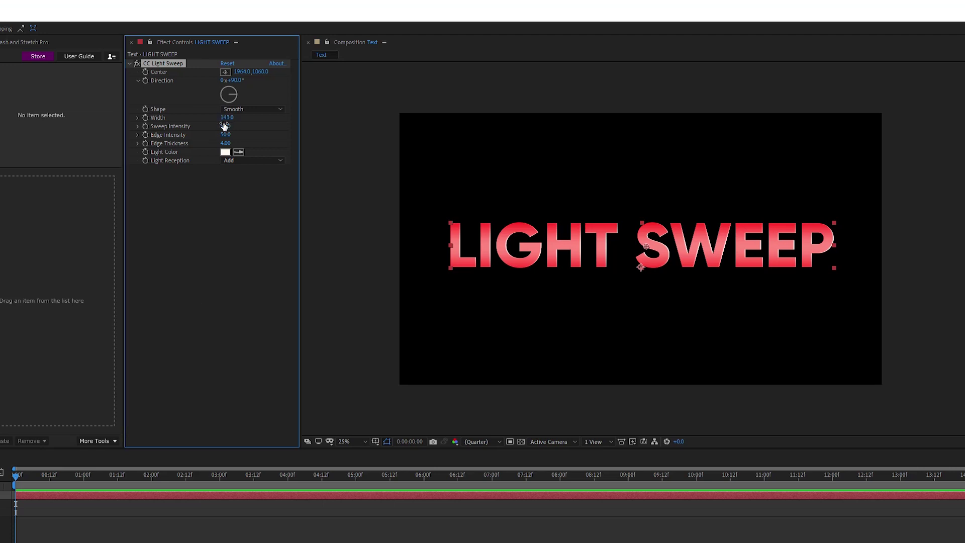
left_click_drag(231, 131, 204, 133)
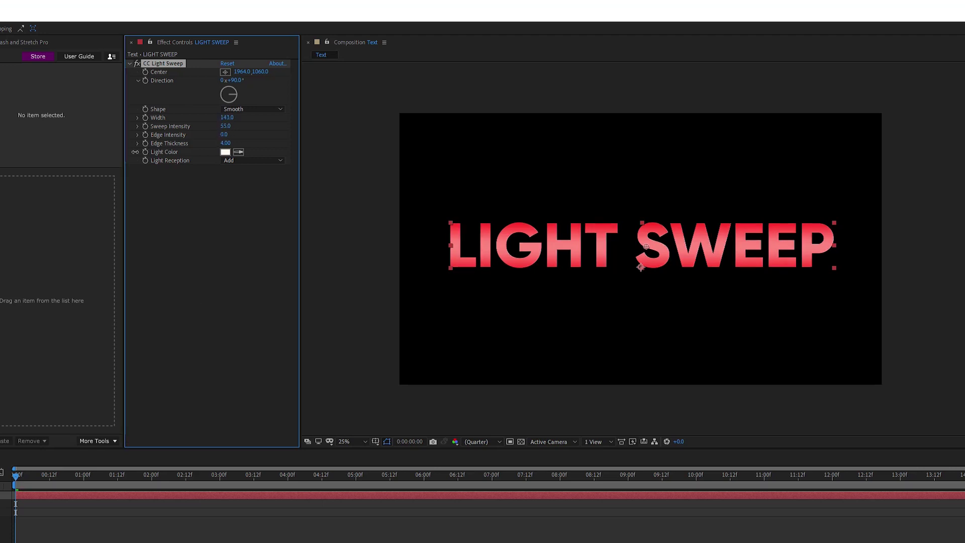
Step: Colour the text sweep light gold (EFBF5F) and narrow its width to 90
left_click(225, 152)
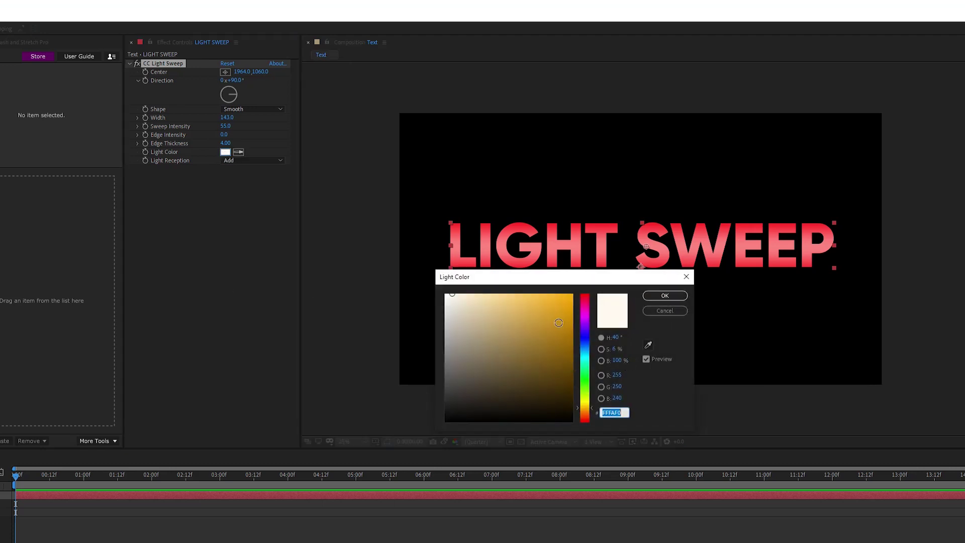
left_click_drag(554, 321, 522, 301)
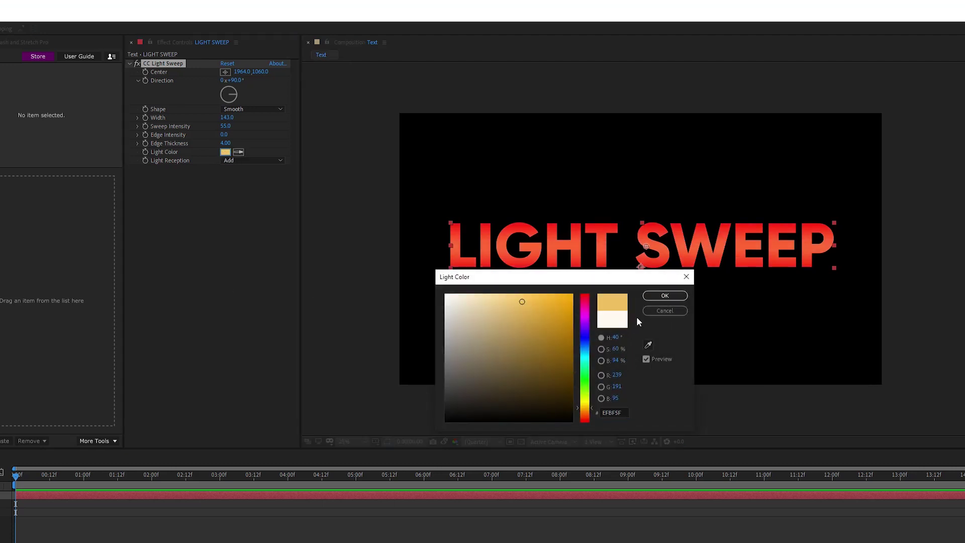
left_click(654, 298)
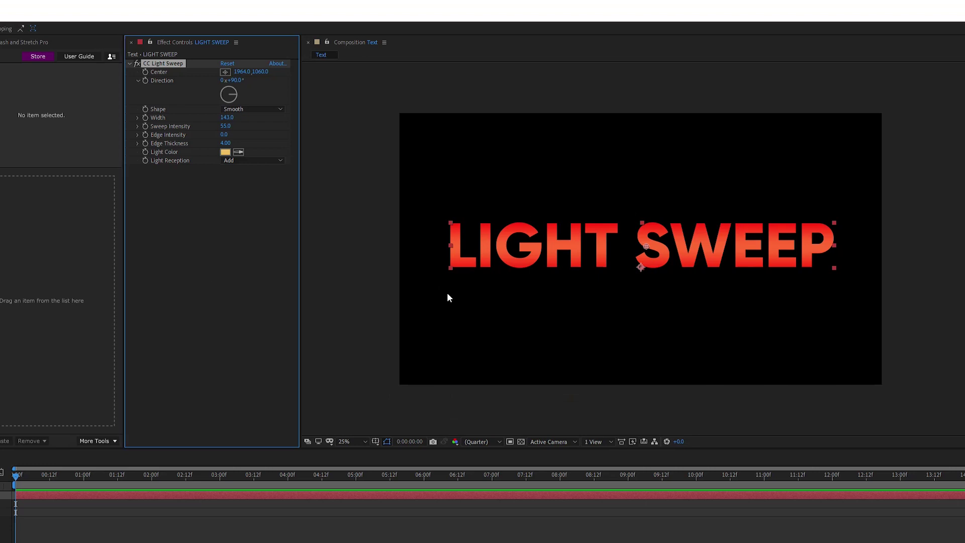
left_click_drag(225, 117, 203, 124)
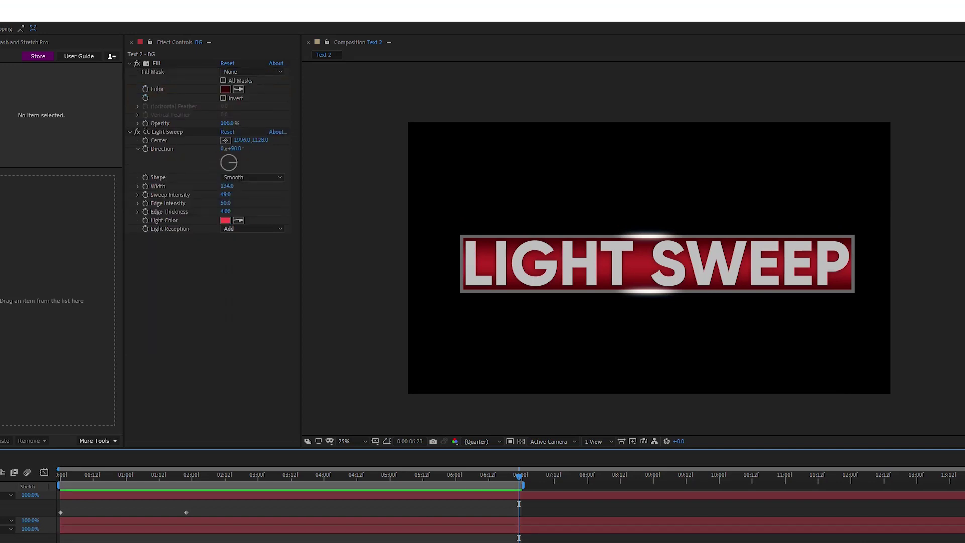
Step: Collapse Fill, select the Fill and CC Light Sweep effects on the bar, and scrub the timeline to watch the glints
left_click(130, 63)
left_click(156, 63)
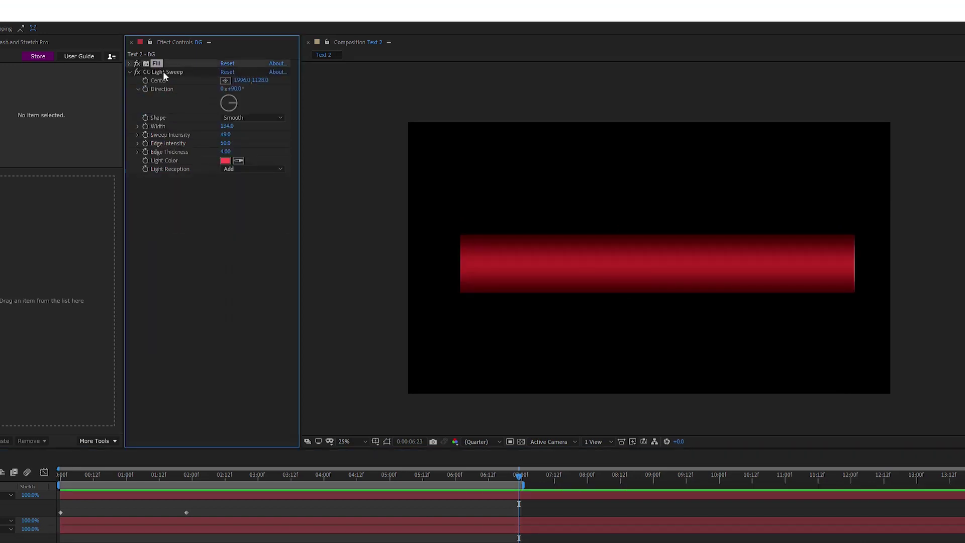
left_click(167, 72)
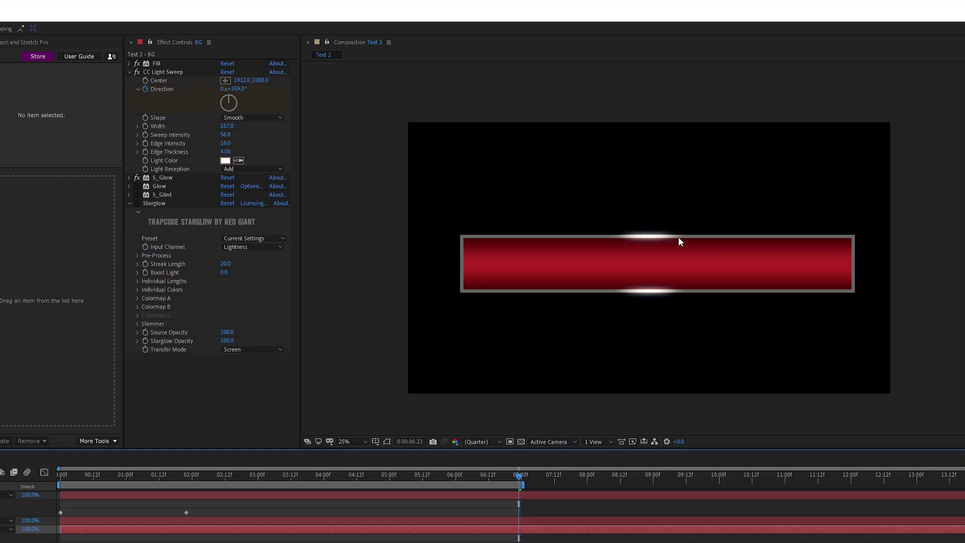
left_click_drag(160, 475, 254, 492)
Step: Play the sweep, re-enable and expand Fill, and turn off the transparency grid for a black background
key("space")
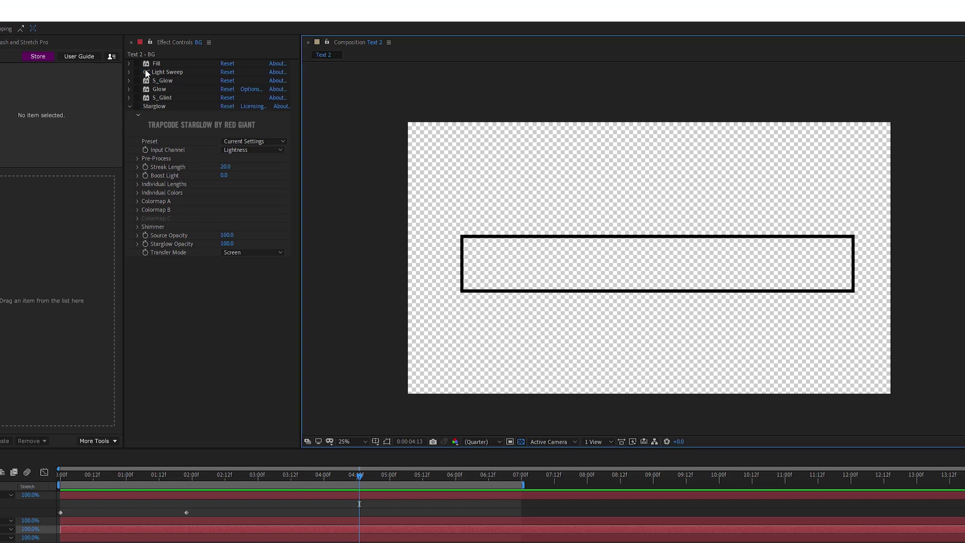
left_click(136, 63)
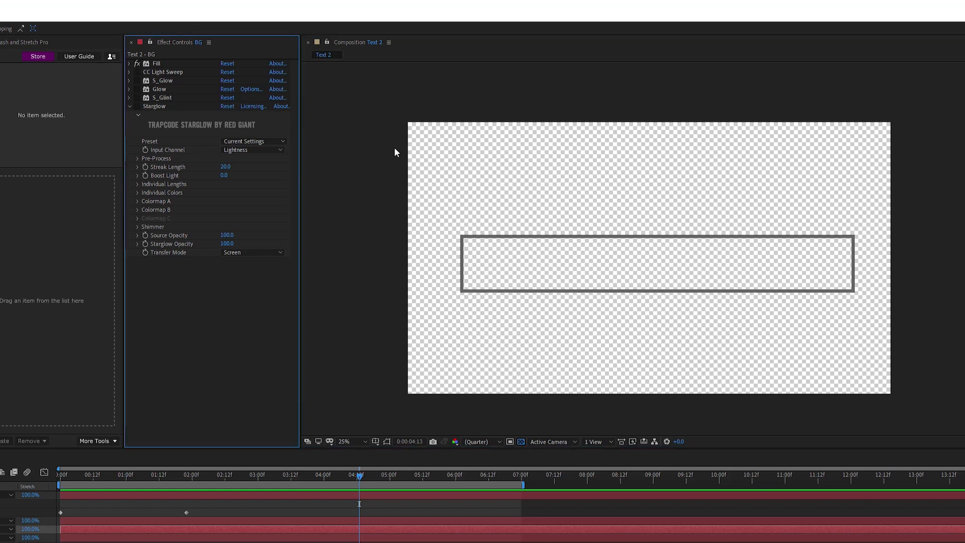
left_click(130, 64)
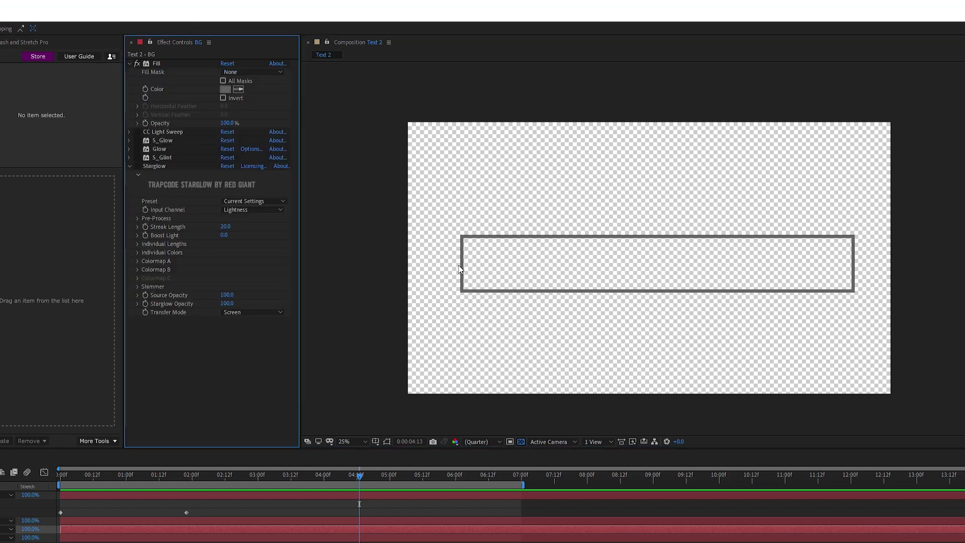
left_click(521, 441)
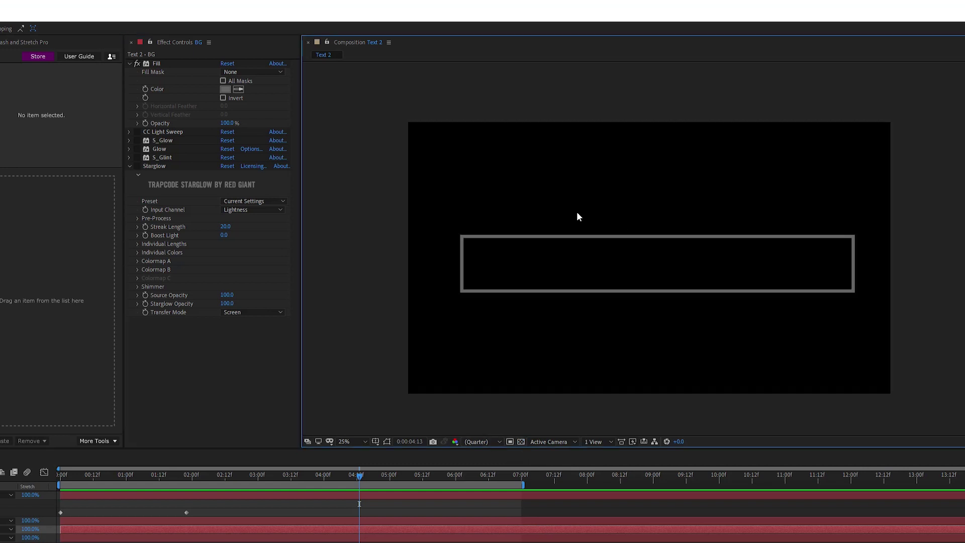
Step: Re-enable CC Light Sweep on the banner rectangle and rotate its Direction so streaks run along the edges
left_click(130, 64)
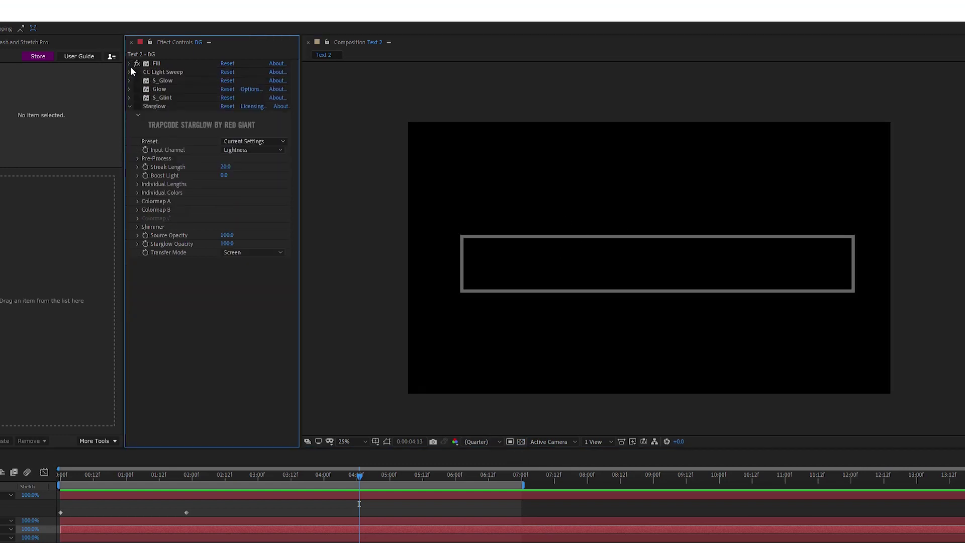
left_click(137, 71)
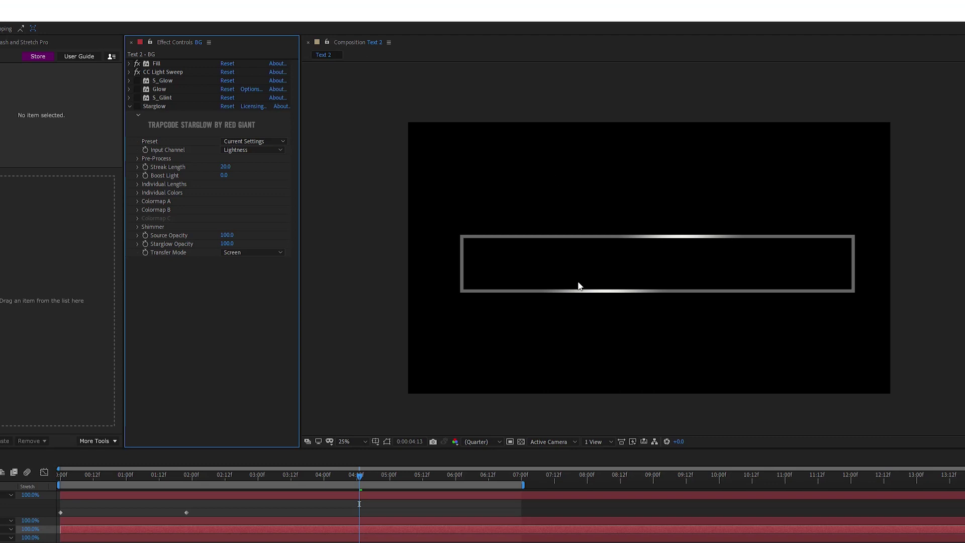
left_click(166, 72)
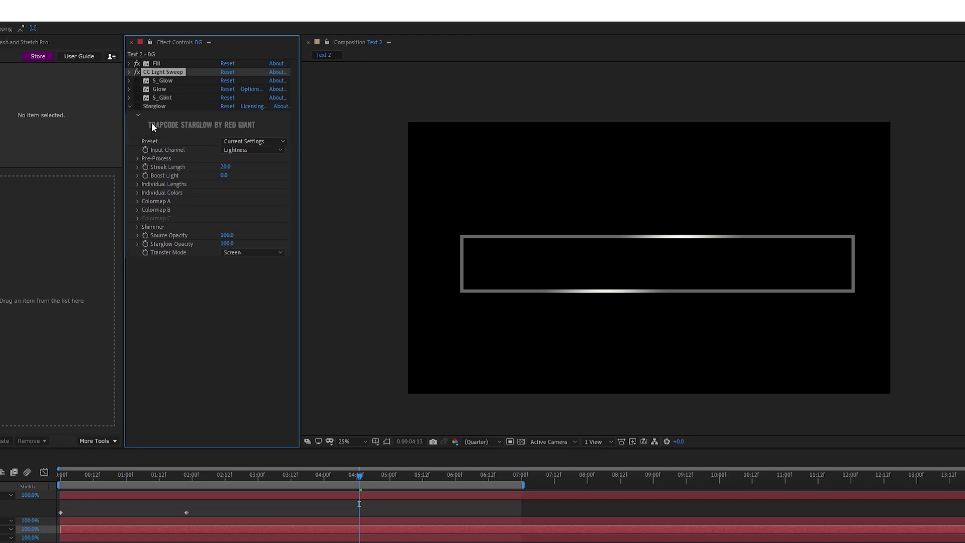
left_click(685, 232)
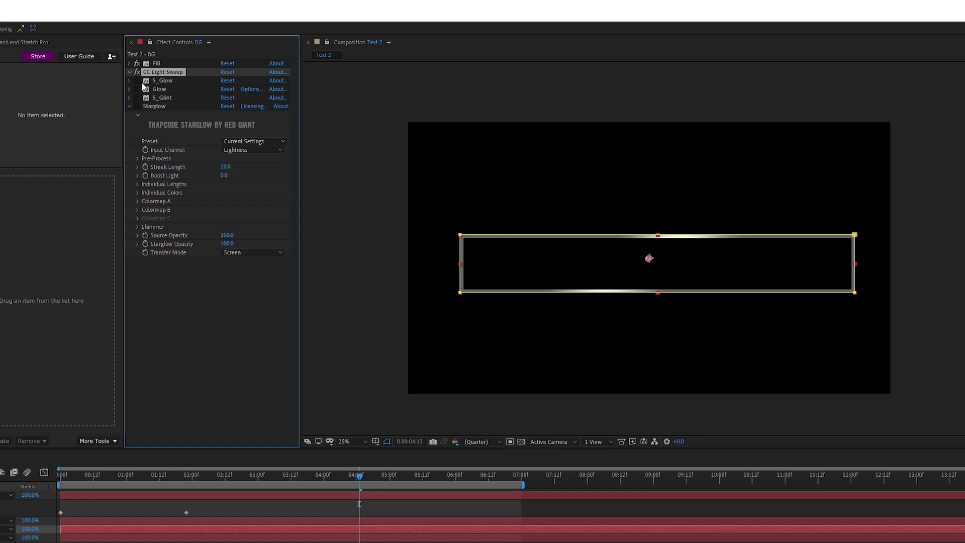
left_click(130, 72)
left_click_drag(242, 89, 292, 117)
Step: Add a time*20 expression to the sweep Direction, preview the rotation, then toggle the expression off to compare
key("u")
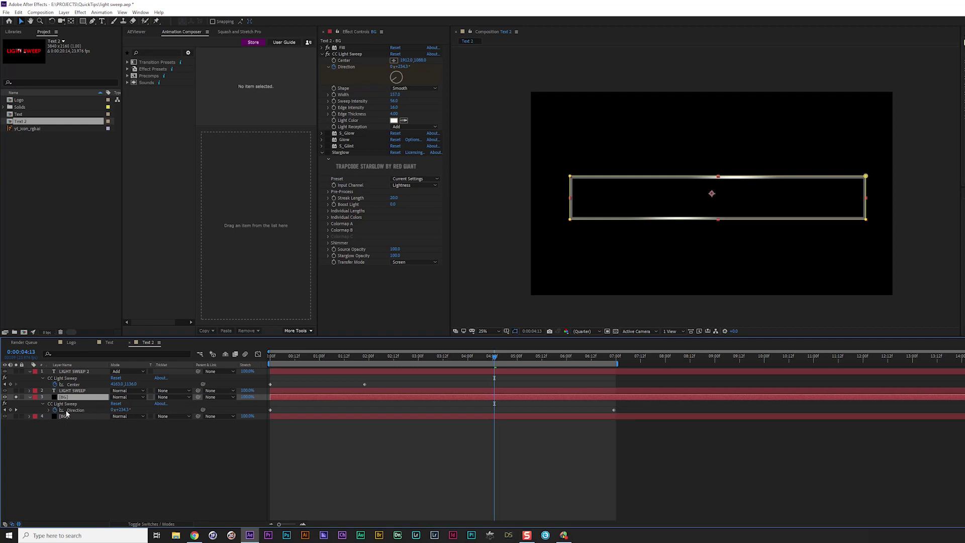
left_click(47, 408)
type("time*20")
left_click(120, 416)
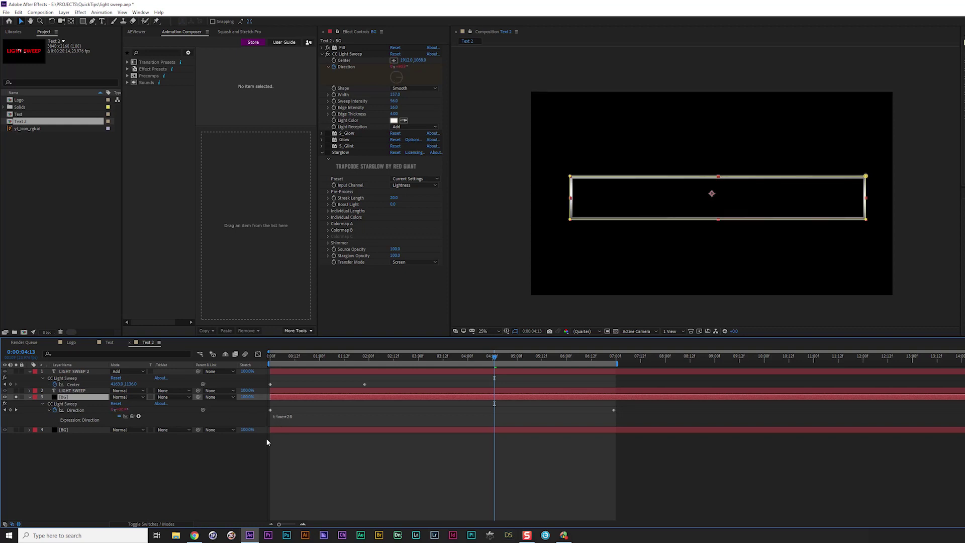
left_click(225, 460)
left_click_drag(287, 358, 346, 476)
left_click(119, 416)
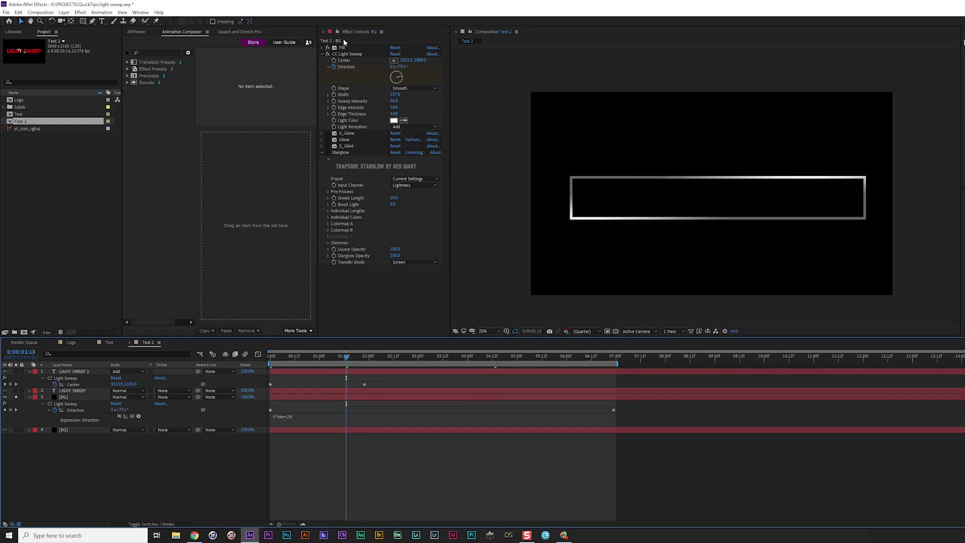
Step: Collapse CC Light Sweep, toggle S_Glow on and off, enable Glow, and disable CC Light Sweep
left_click(322, 53)
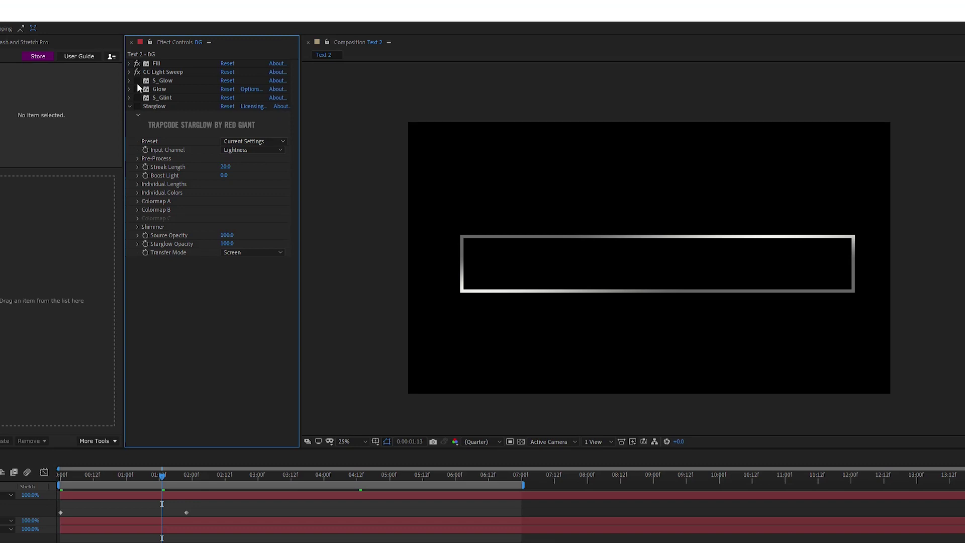
left_click(136, 80)
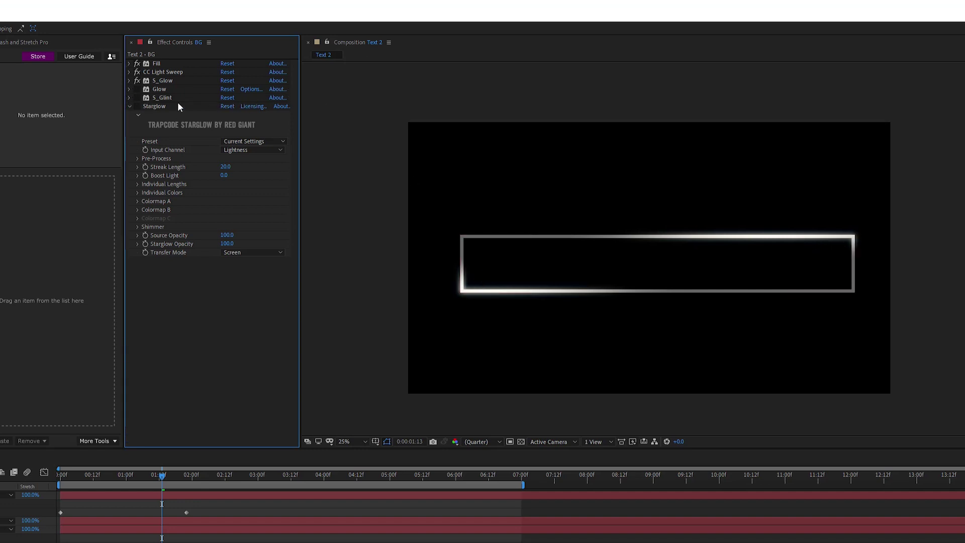
left_click(136, 82)
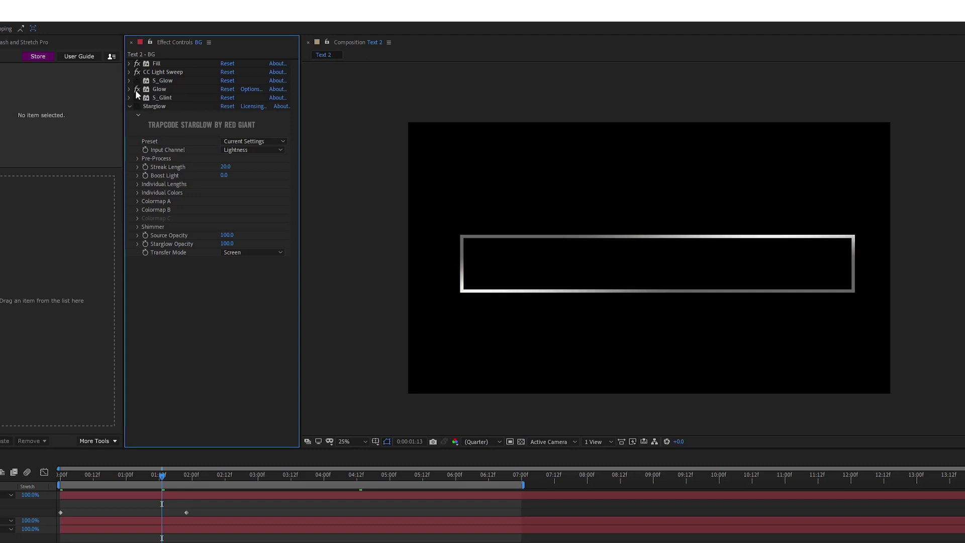
left_click(136, 89)
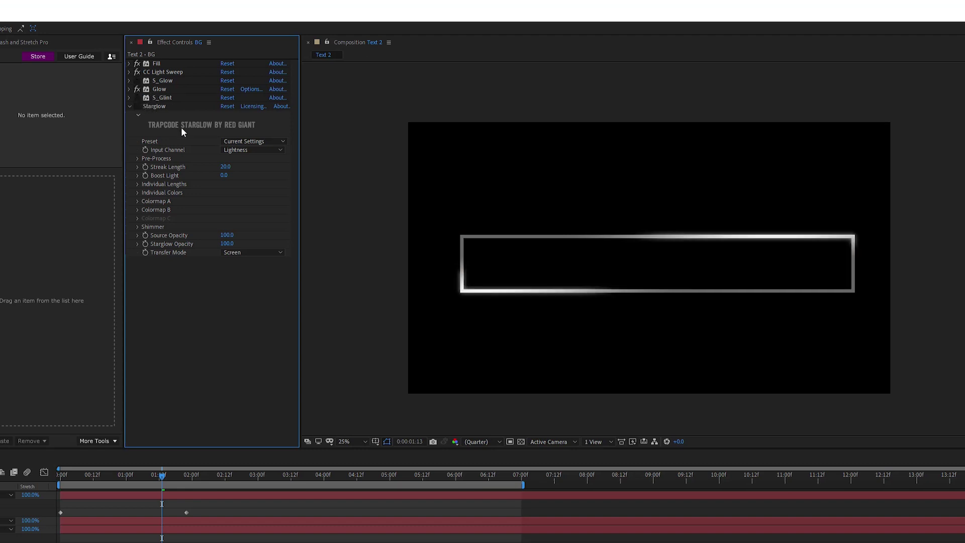
left_click(136, 72)
Step: Turn off the bar's Glow effect, re-enable CC Light Sweep, and scrub to watch the streaks
left_click(137, 90)
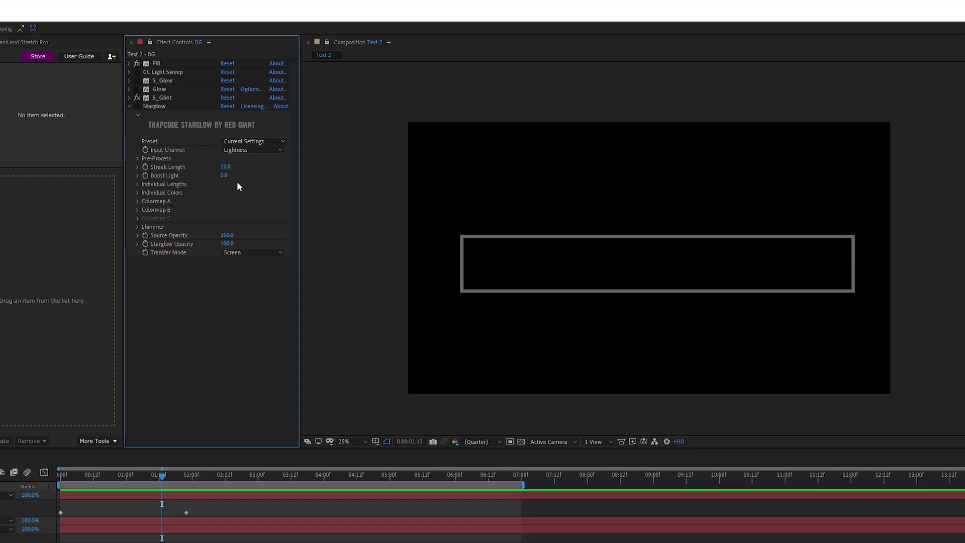
left_click(138, 72)
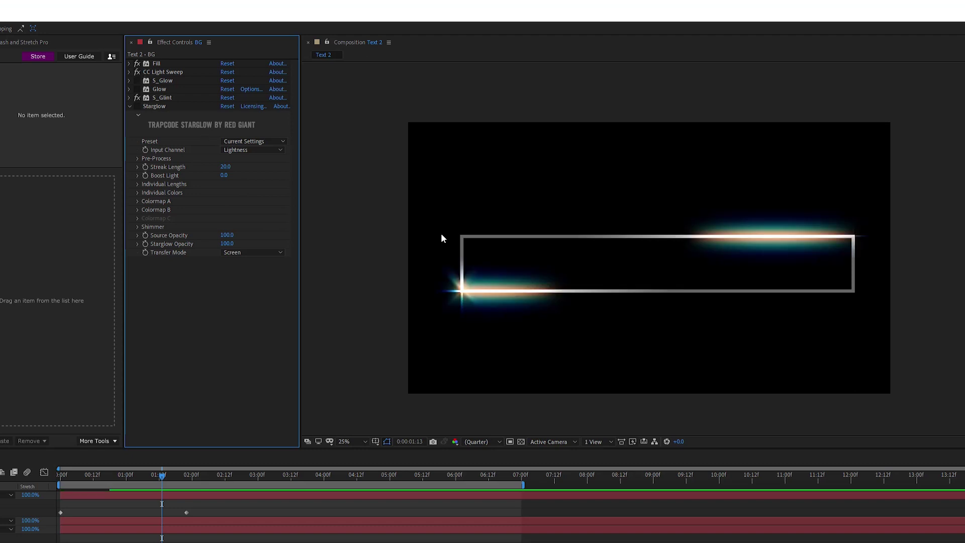
mouse_move(149, 472)
left_mouse_down()
mouse_move(457, 504)
mouse_move(421, 487)
left_mouse_up()
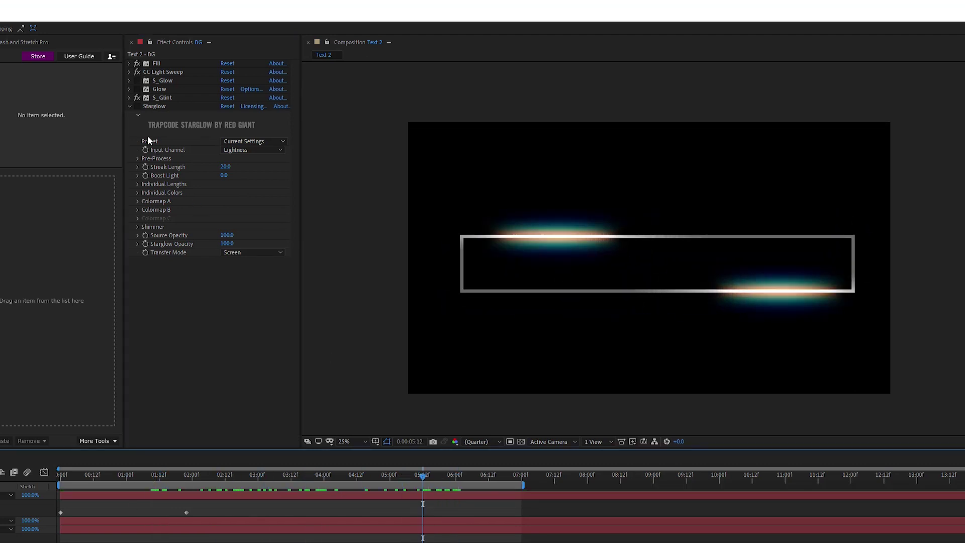
Step: Swap S_Glint for Starglow, re-enable S_Glow, and scrub to review the yellow outline streaks
left_click(137, 98)
left_click(137, 106)
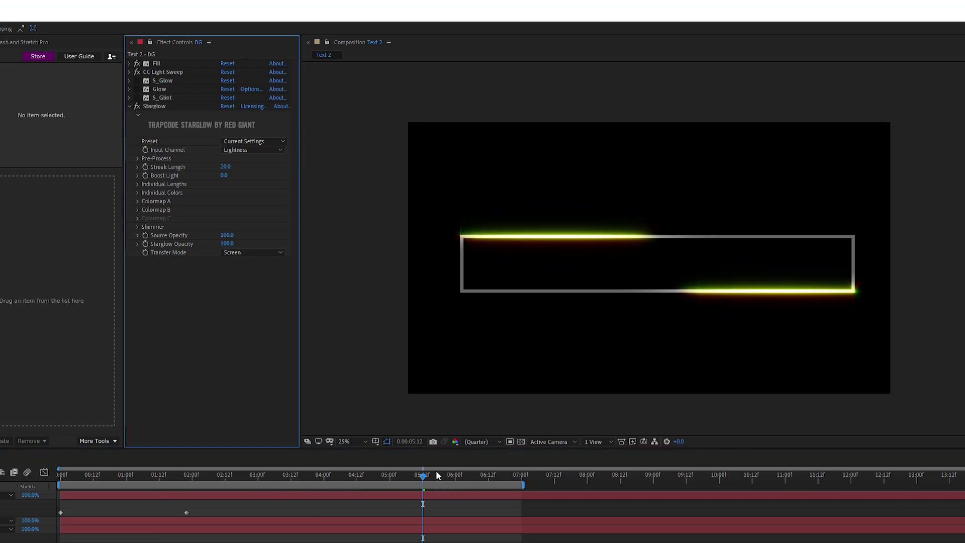
mouse_move(407, 475)
left_mouse_down()
mouse_move(125, 491)
mouse_move(417, 521)
mouse_move(386, 516)
left_mouse_up()
left_click(136, 81)
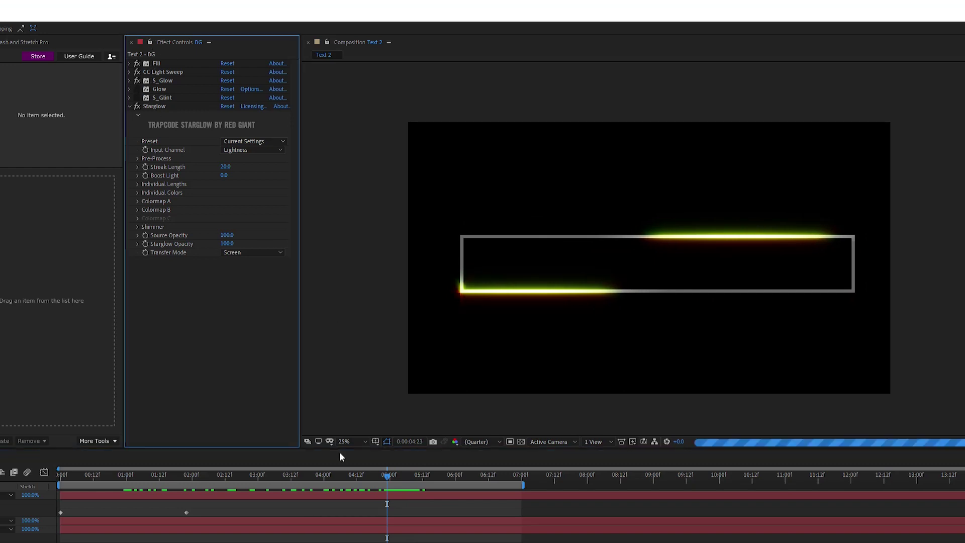
mouse_move(368, 507)
left_mouse_down()
mouse_move(217, 487)
mouse_move(406, 508)
mouse_move(408, 522)
mouse_move(395, 522)
left_mouse_up()
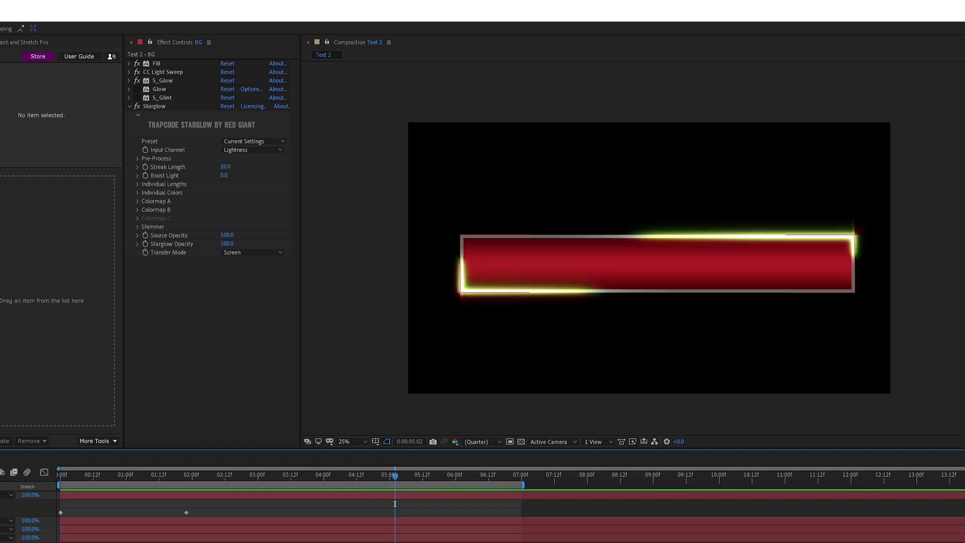
Step: Show the LIGHT SWEEP 2 layer's effects and move back to about 01:04, where the sweep crosses the title
key("ctrl+Down")
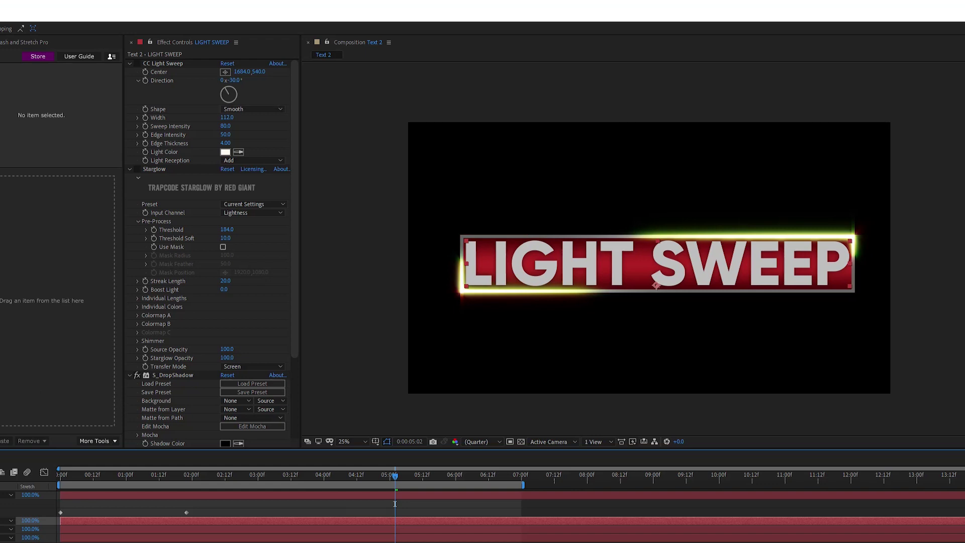
left_click(201, 495)
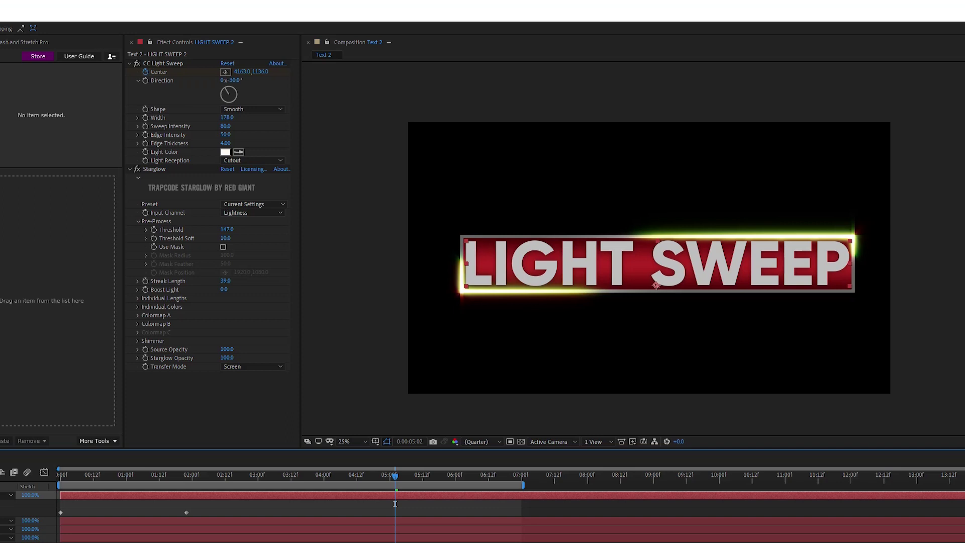
left_click_drag(96, 471, 165, 504)
Step: Collapse the keyframed properties and view the LIGHT SWEEP 2 layer on its own
left_click(165, 503)
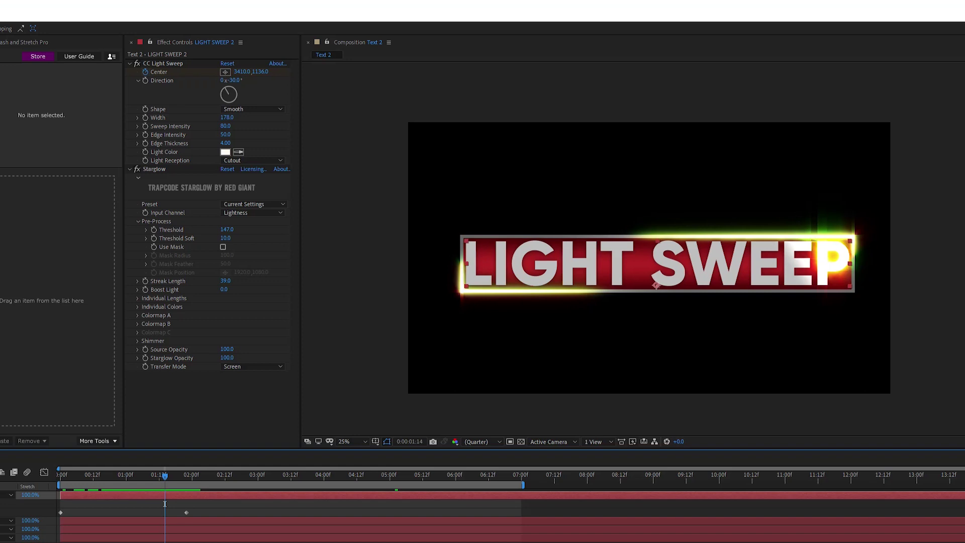
key("F2")
key("u")
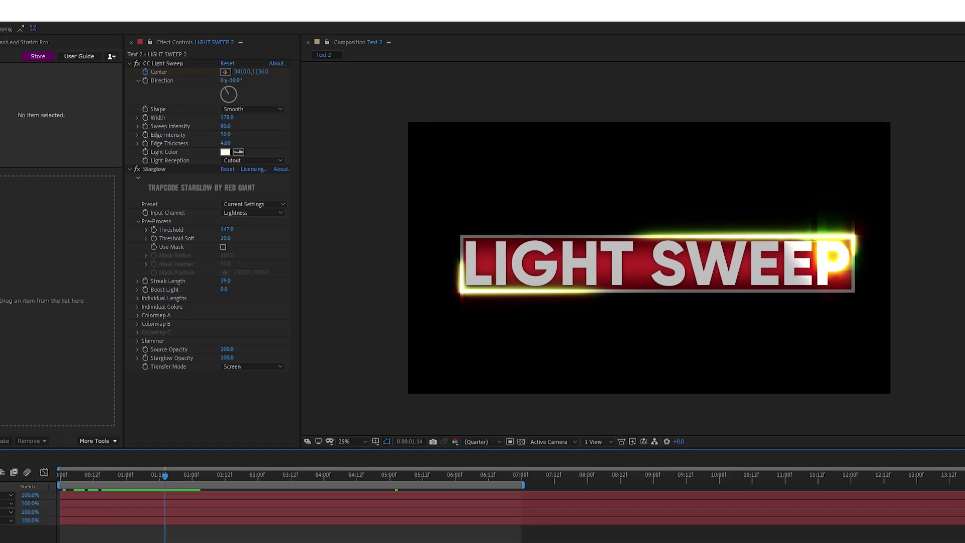
left_click(656, 285)
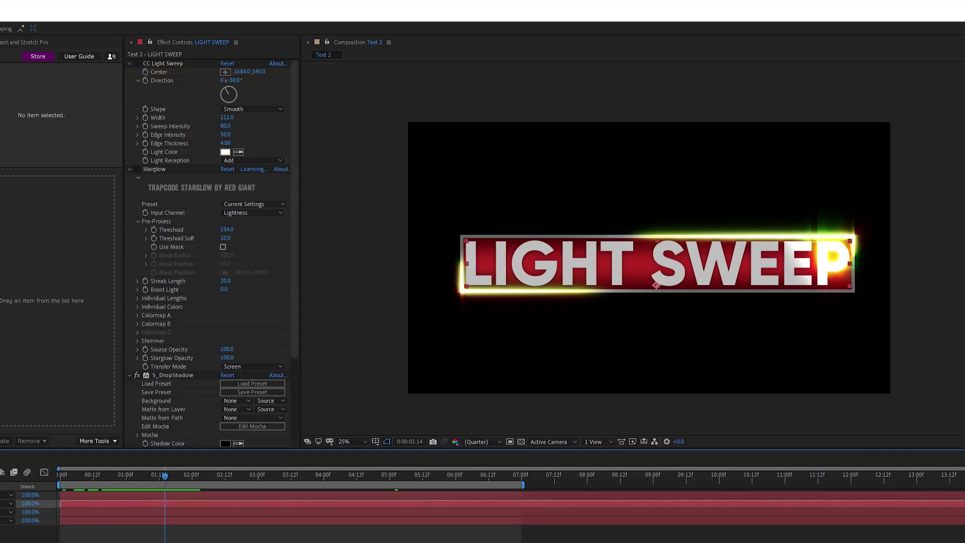
key("ctrl+Up")
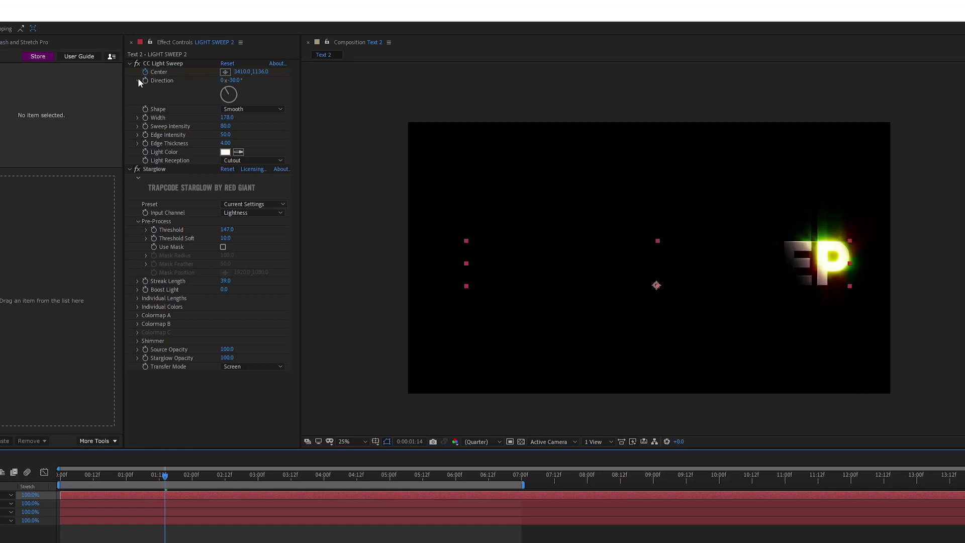
Step: Collapse Starglow and try CC Light Sweep's Light Reception as Add, then set it back to Cutout
left_click(129, 64)
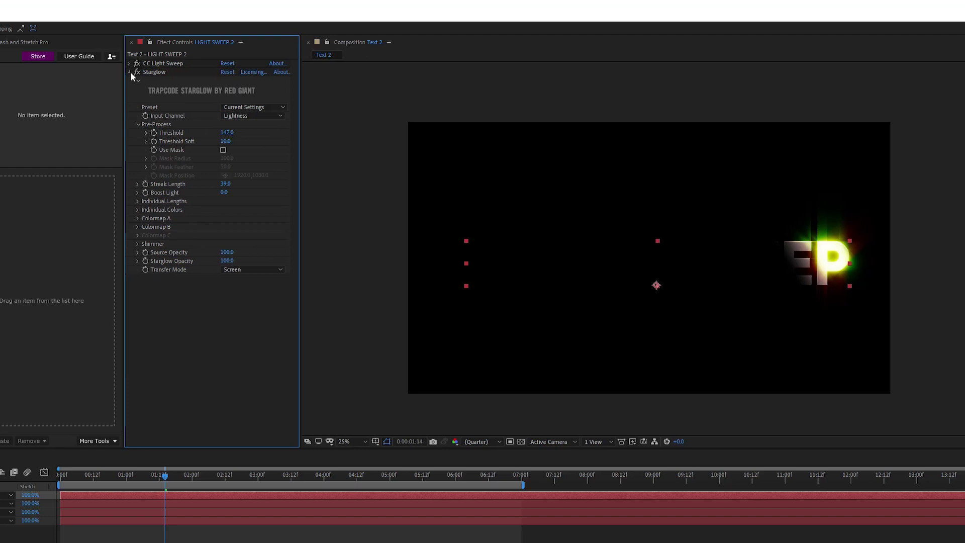
left_click(130, 72)
left_click(129, 64)
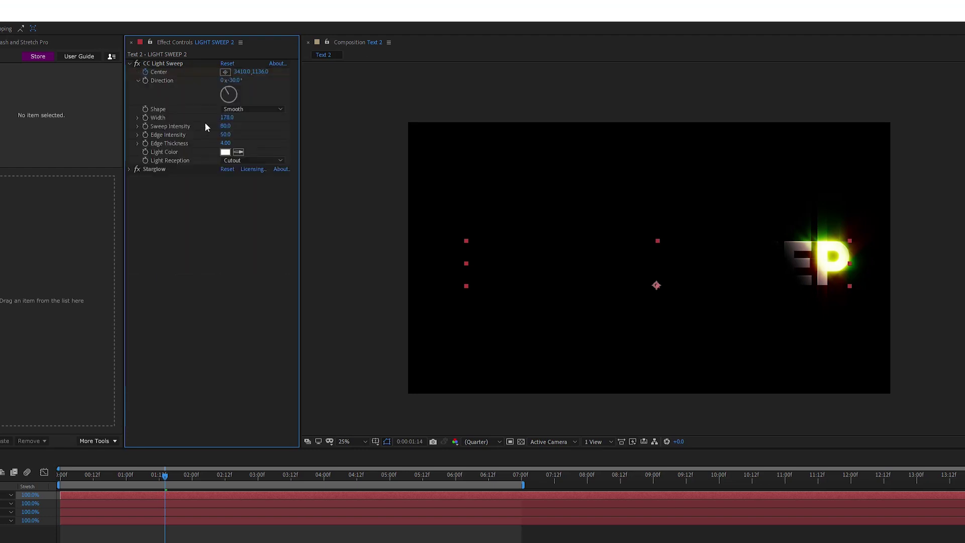
left_click(240, 160)
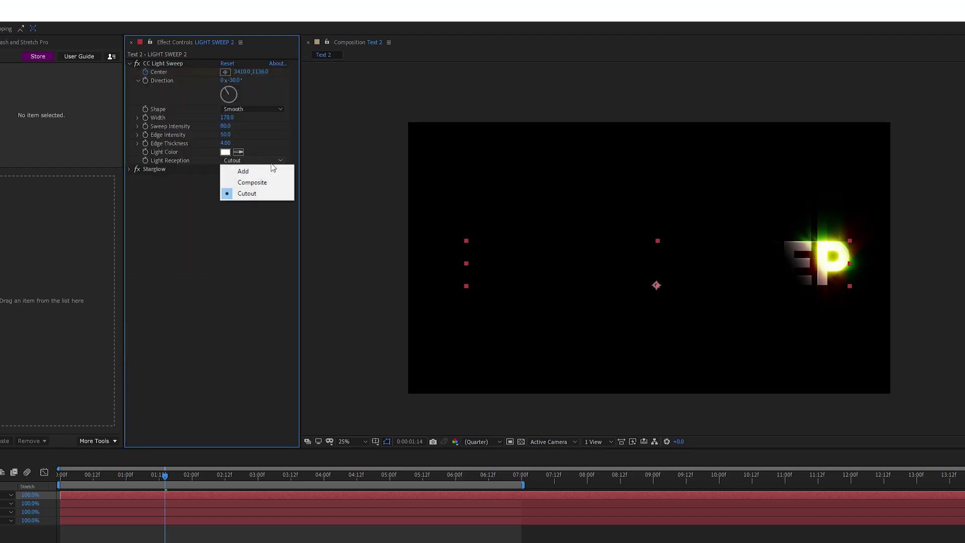
left_click(244, 171)
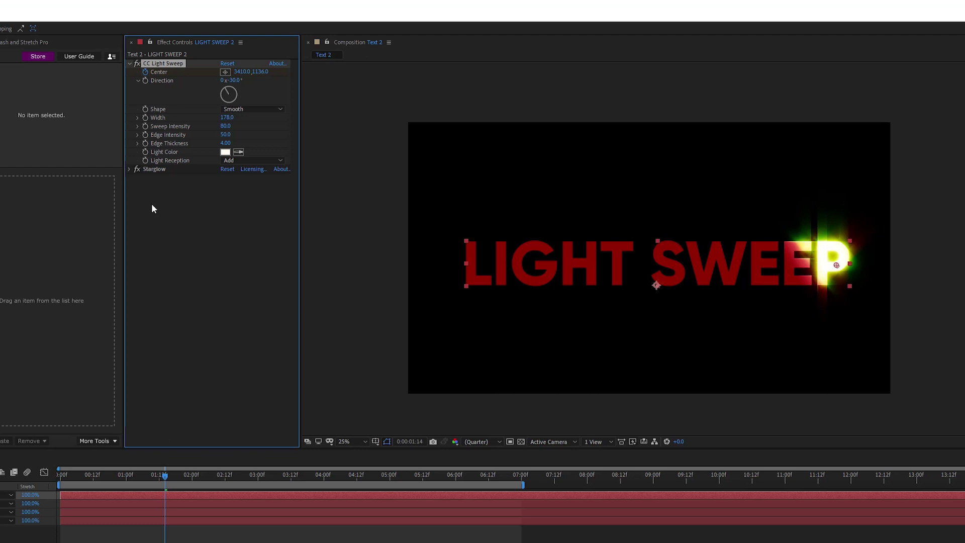
left_click(234, 160)
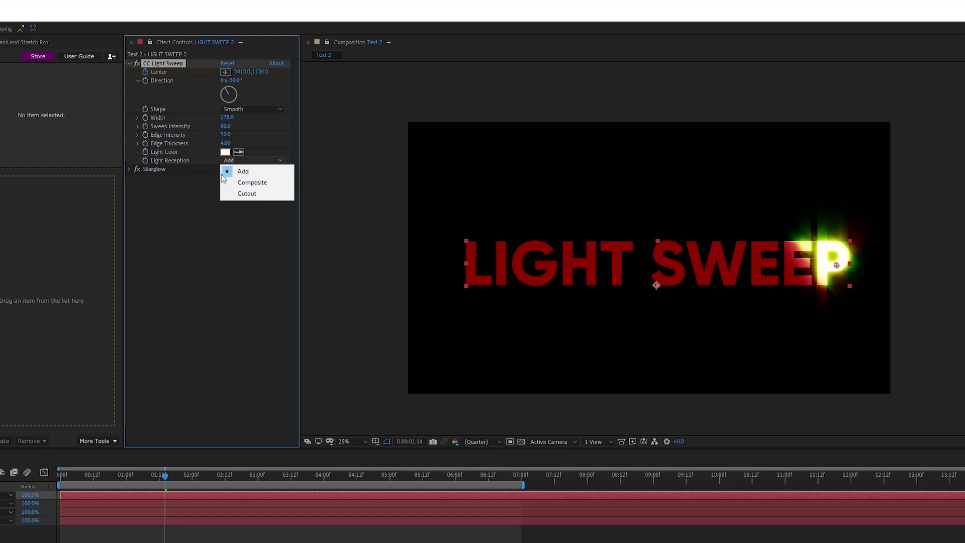
left_click(247, 194)
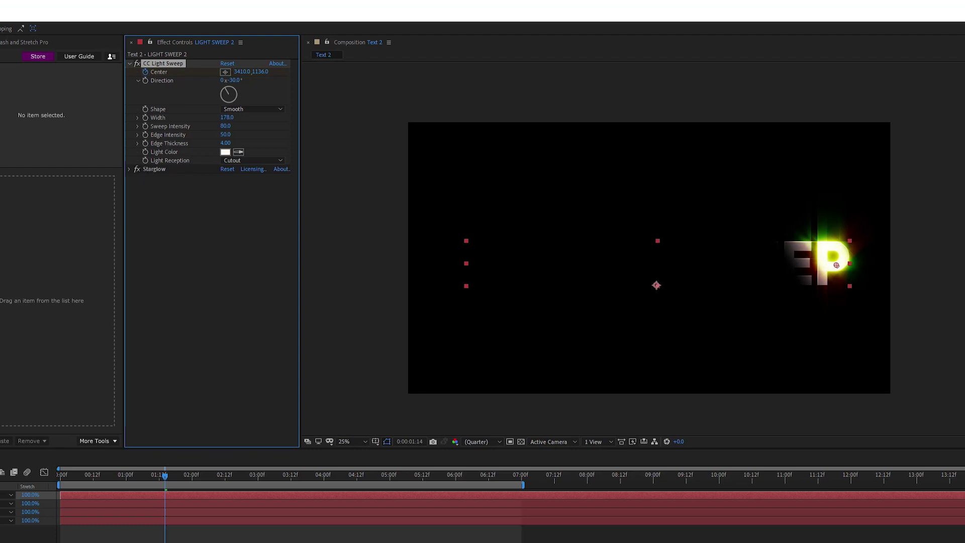
Step: Confirm LIGHT SWEEP 2 uses the Add blend mode and restore visibility of all title layers
key("ctrl+Down")
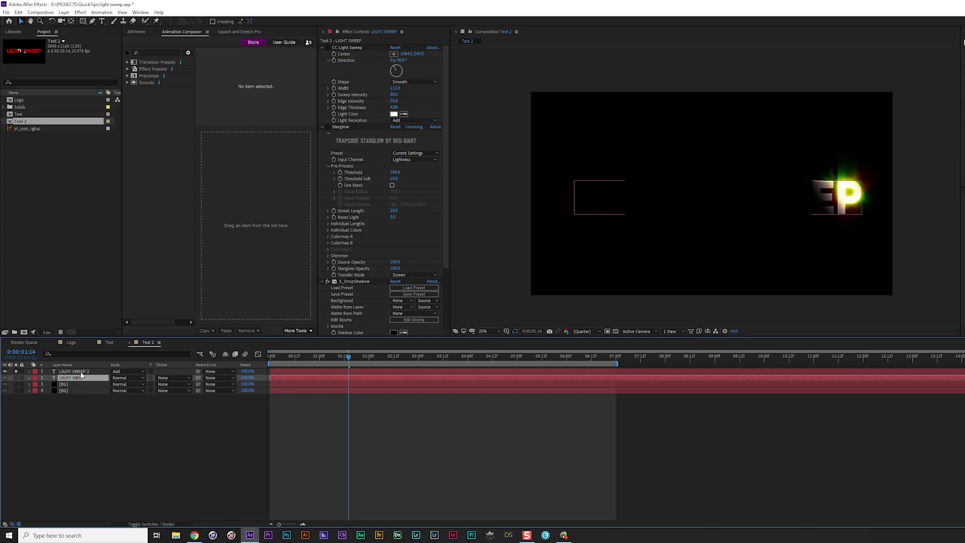
left_click(81, 373)
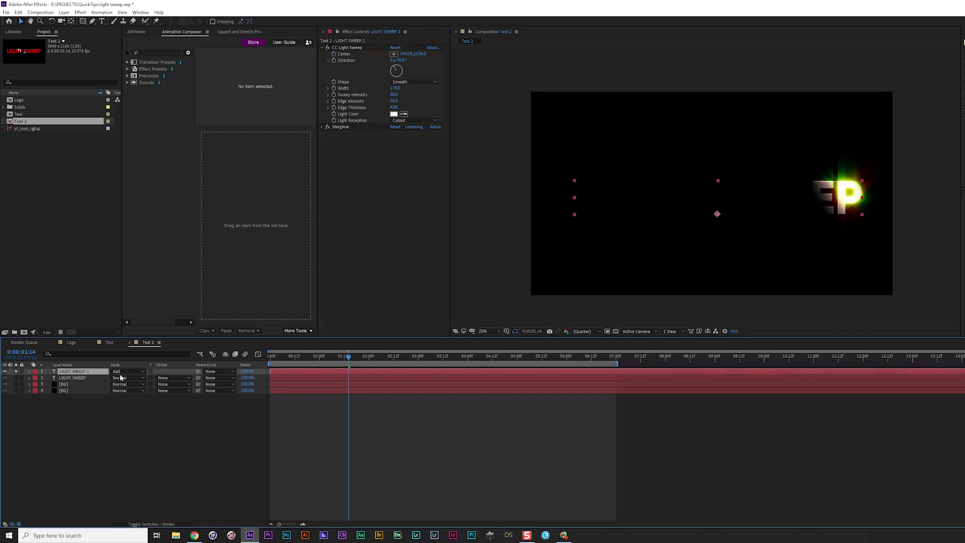
left_click(123, 373)
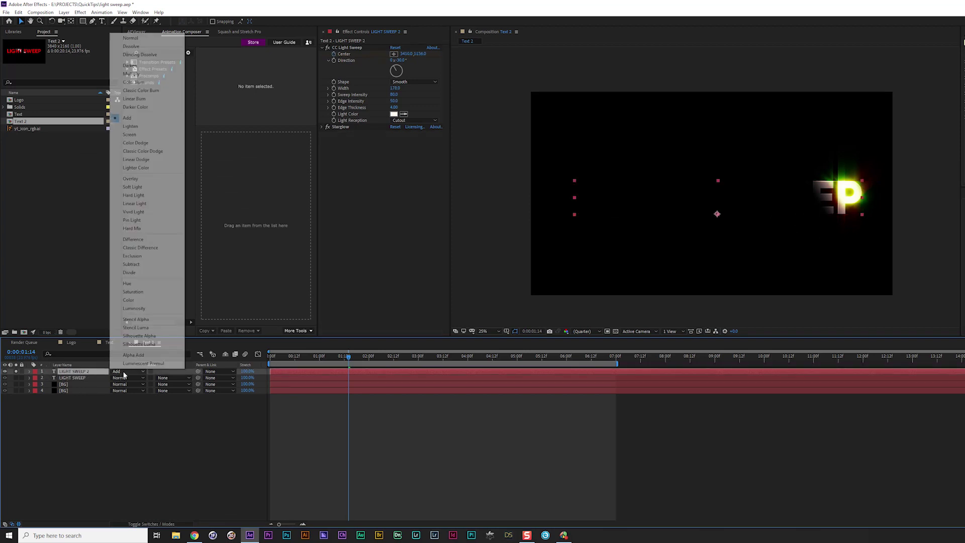
left_click(18, 376)
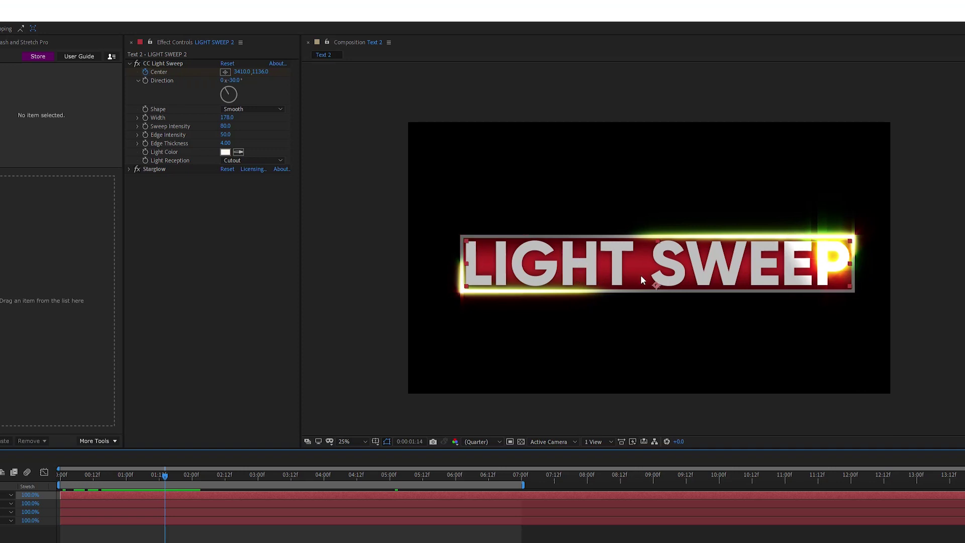
Step: Scrub the Text 2 timeline to preview the glints circling the bar and the sweep crossing LIGHT SWEEP
left_click_drag(152, 474, 297, 525)
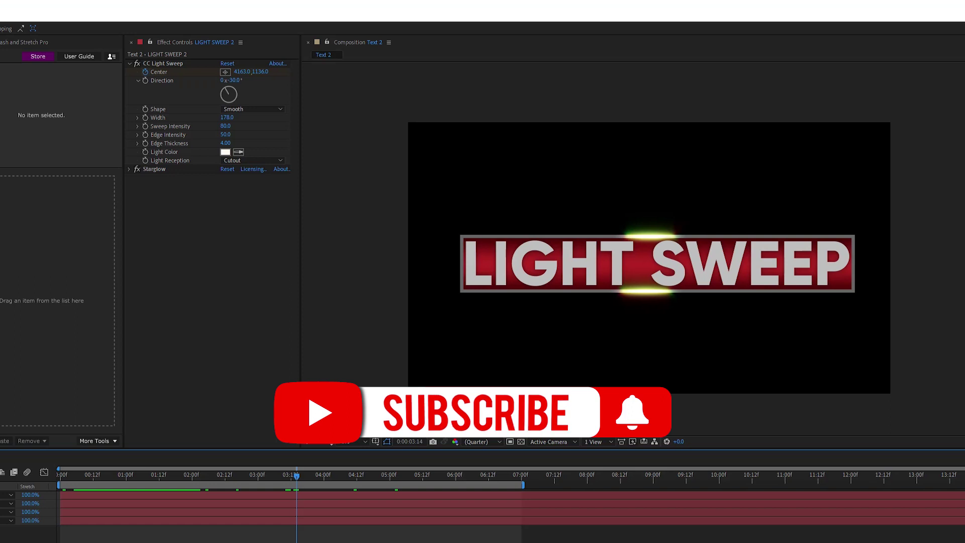